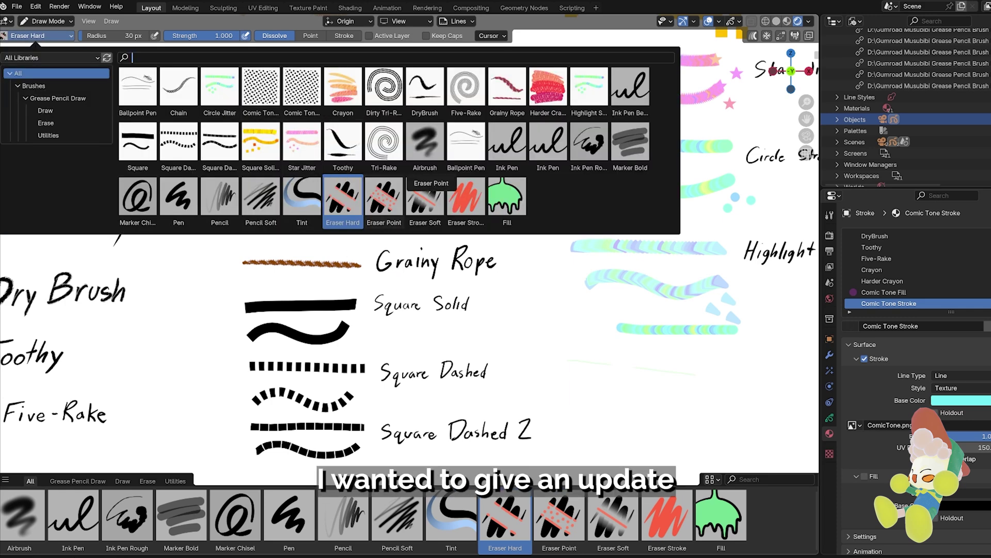
Erase the left part of the faint green test stroke with Eraser Point.
left_click(384, 199)
left_click_drag(574, 365, 635, 366)
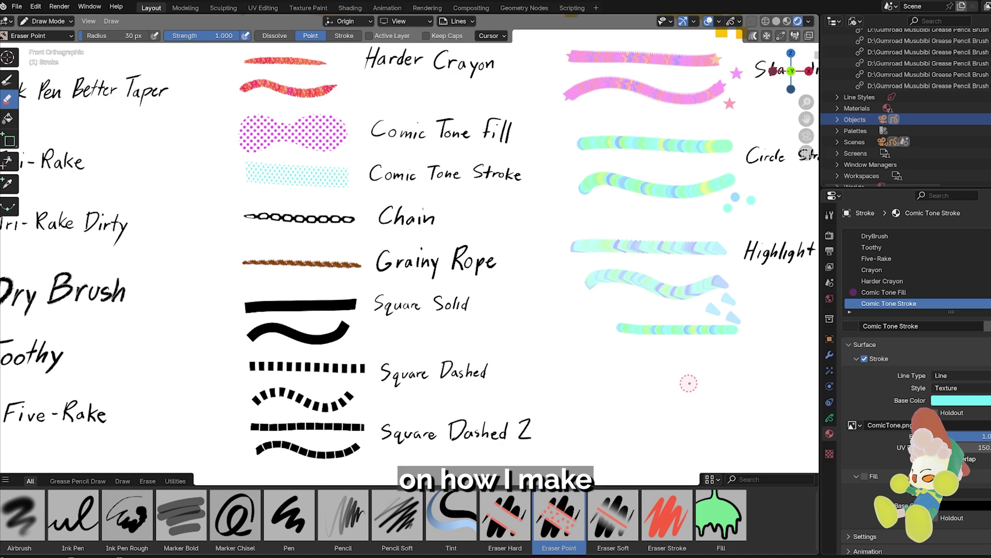
scroll(418, 329, "down", 3)
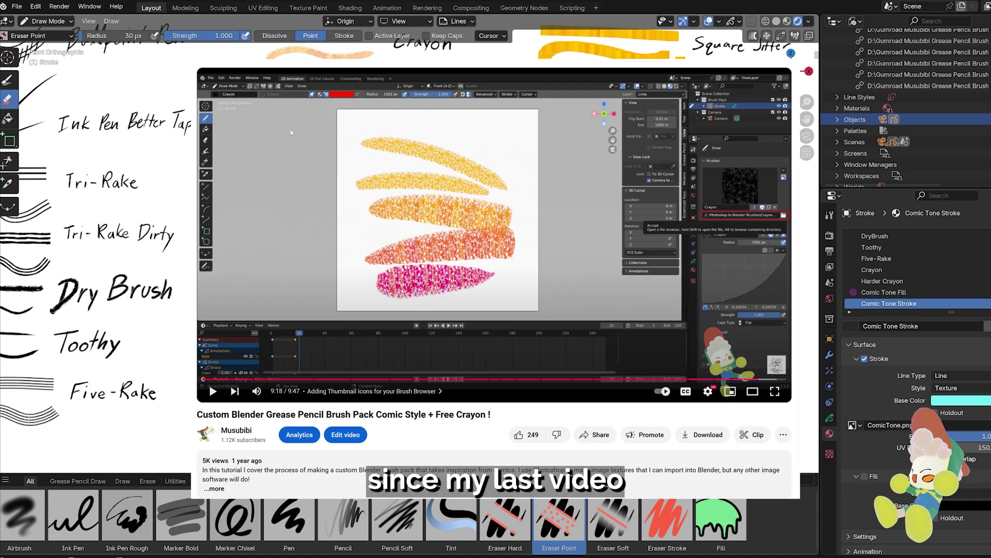
Show the Grease Pencil Brush Pack library in the shelf, save Star Jitter as a brush asset, and return to drawing.
left_click(4, 480)
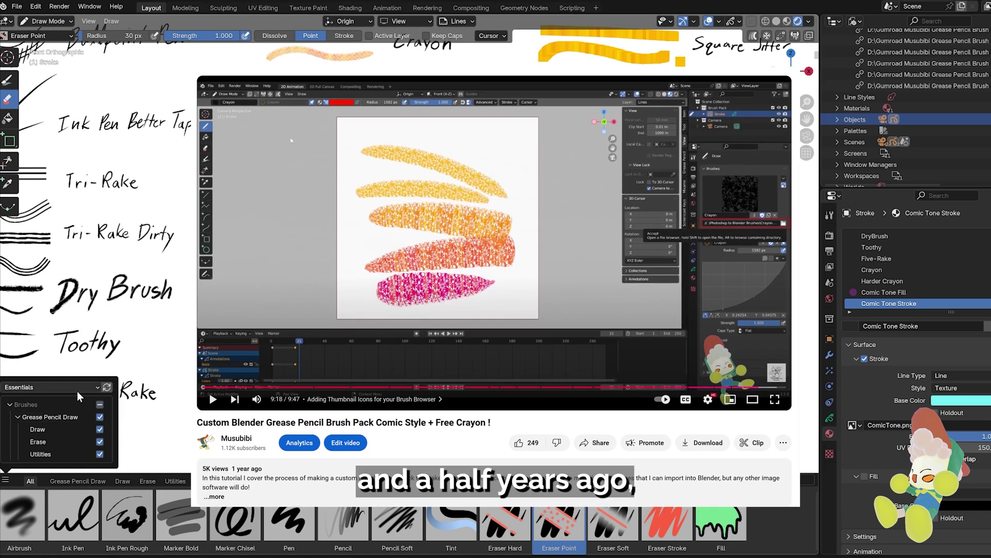
left_click(76, 389)
left_click(78, 373)
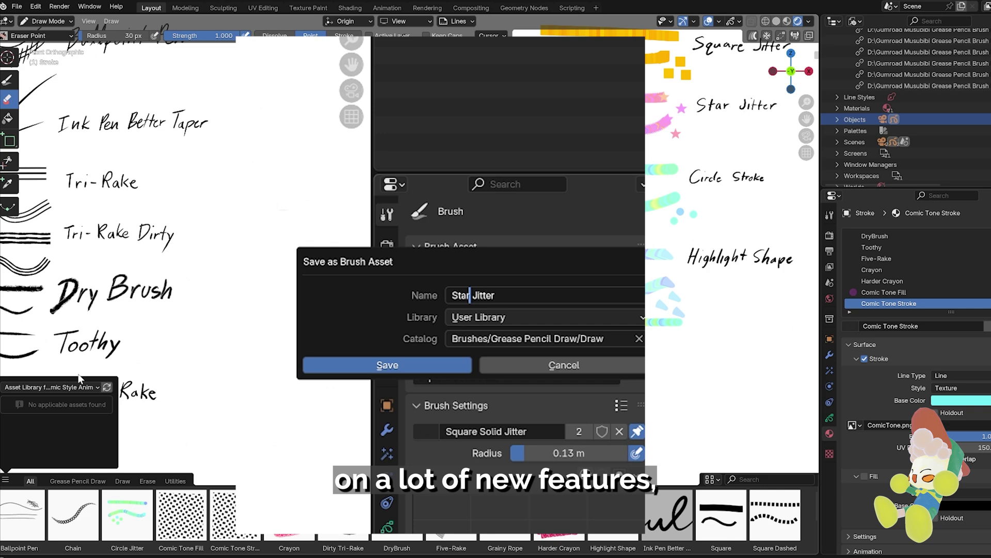
left_click(436, 363)
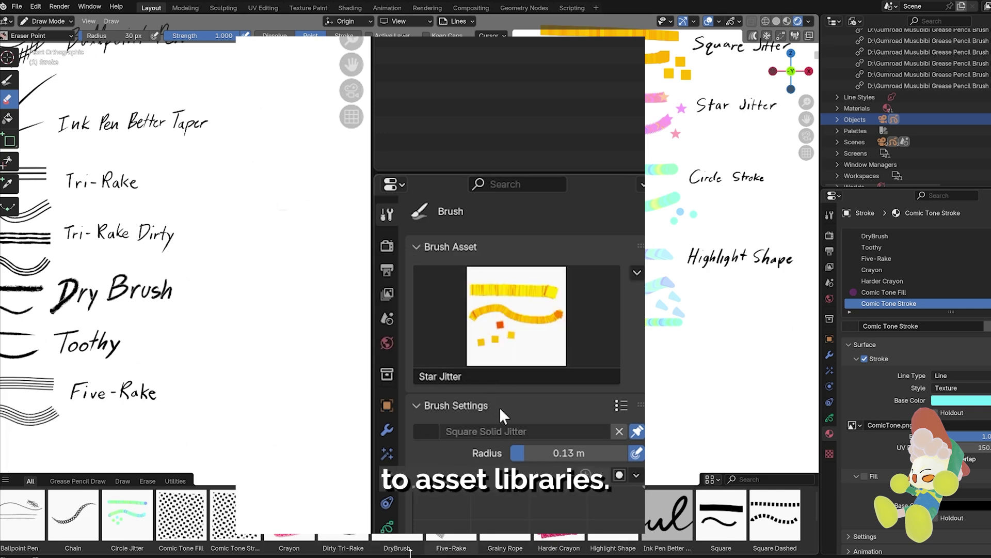
key("d")
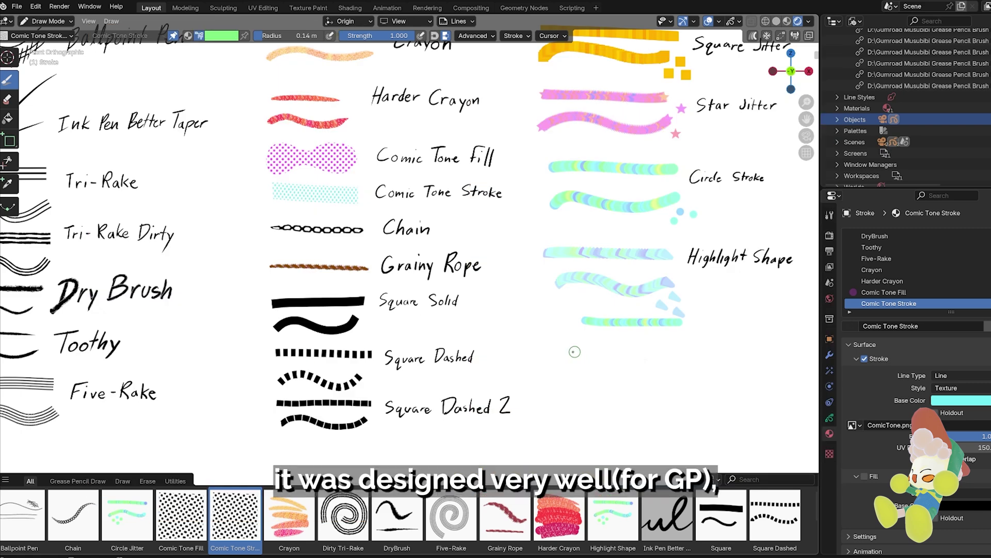
Draw a light green halftone stroke below the Highlight Shape samples and raise its texture UV scale.
left_click_drag(551, 357, 681, 354)
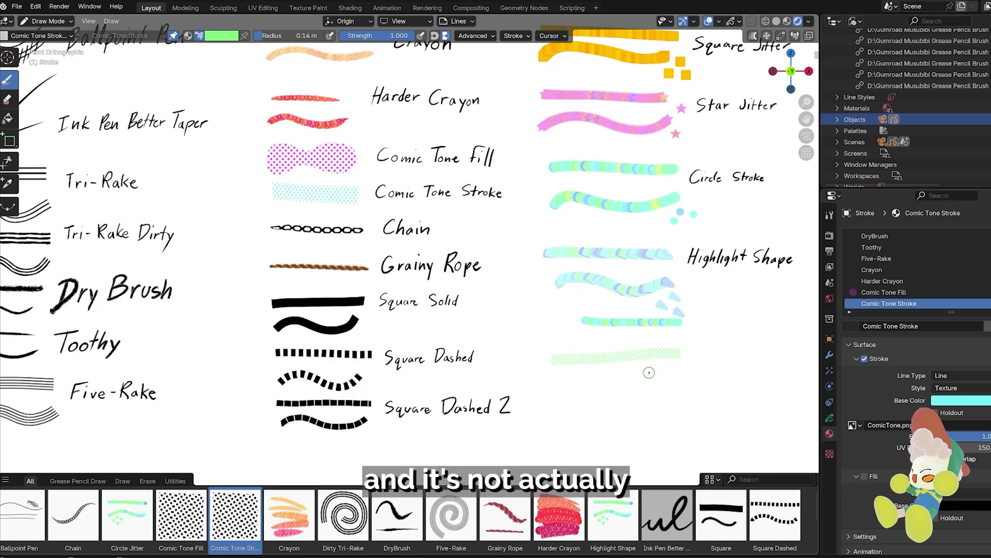
scroll(649, 372, "up", 4)
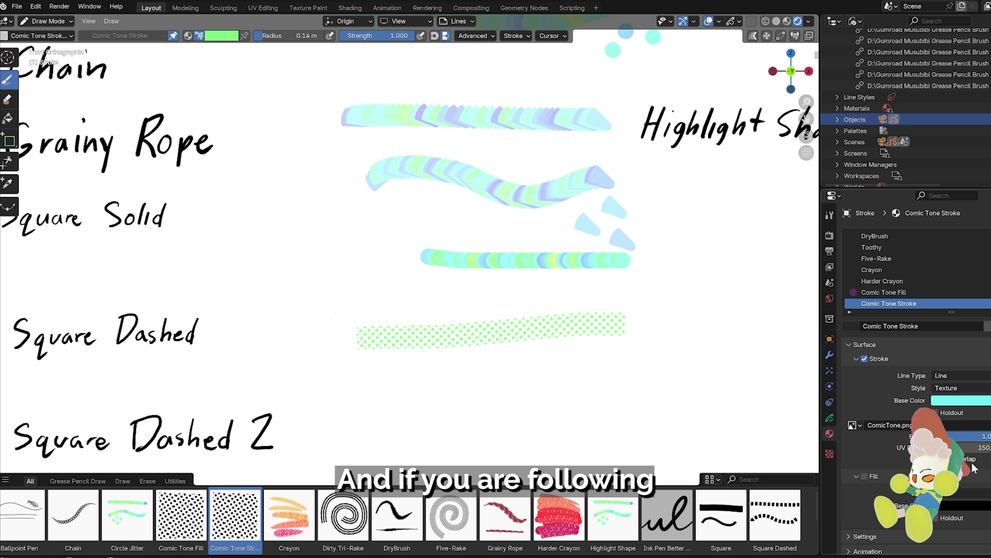
mouse_move(975, 447)
left_mouse_down()
mouse_move(990, 448)
mouse_move(963, 447)
left_mouse_up()
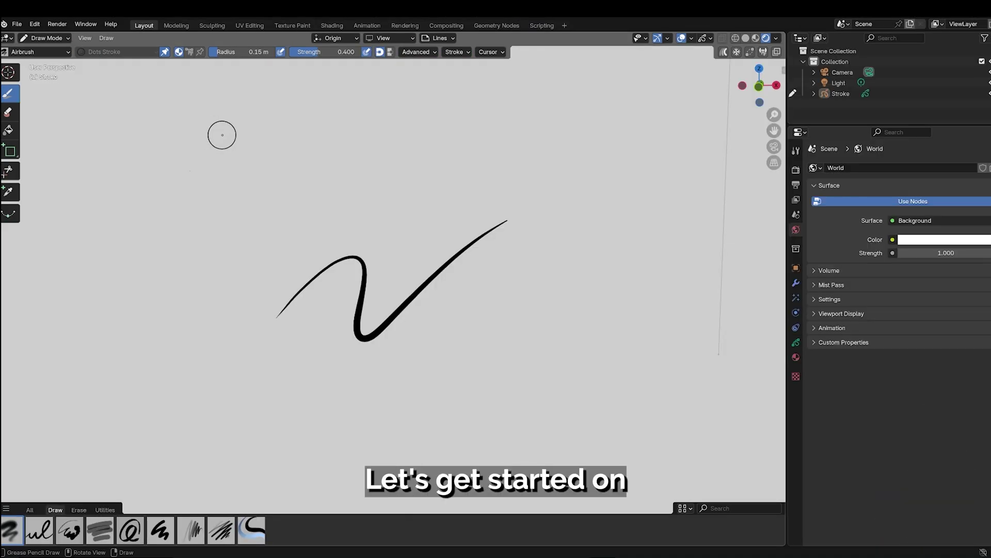
Paint two soft airbrush strokes above the ink curve, undoing early attempts and shrinking the radius.
mouse_move(222, 134)
left_mouse_down()
mouse_move(445, 165)
mouse_move(528, 195)
left_mouse_up()
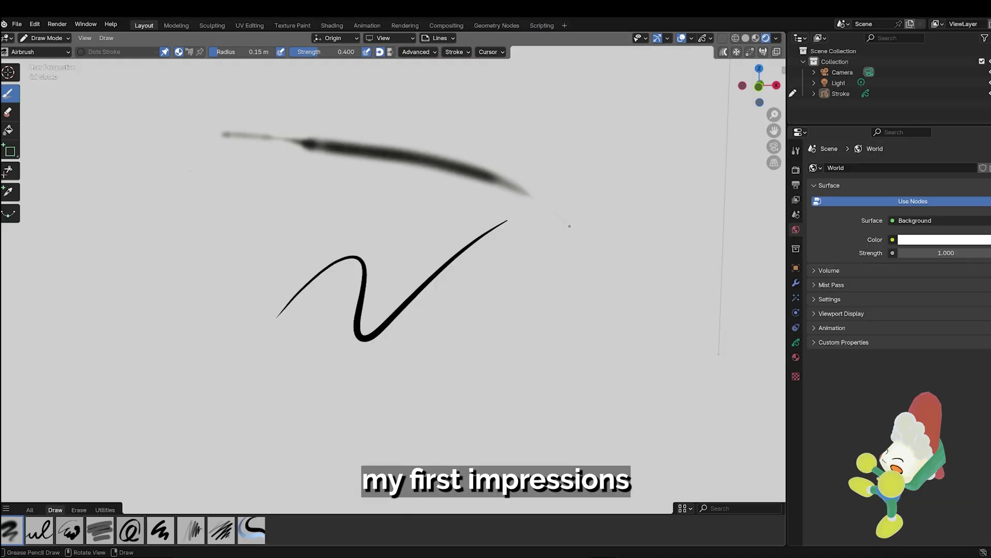
mouse_move(568, 223)
left_mouse_down()
mouse_move(541, 208)
mouse_move(407, 182)
mouse_move(237, 174)
mouse_move(262, 148)
mouse_move(396, 160)
mouse_move(534, 217)
mouse_move(396, 166)
mouse_move(313, 158)
mouse_move(412, 193)
mouse_move(289, 178)
left_mouse_up()
key("ctrl+z")
key("ctrl+z")
key("f")
key("ctrl+z")
key("f")
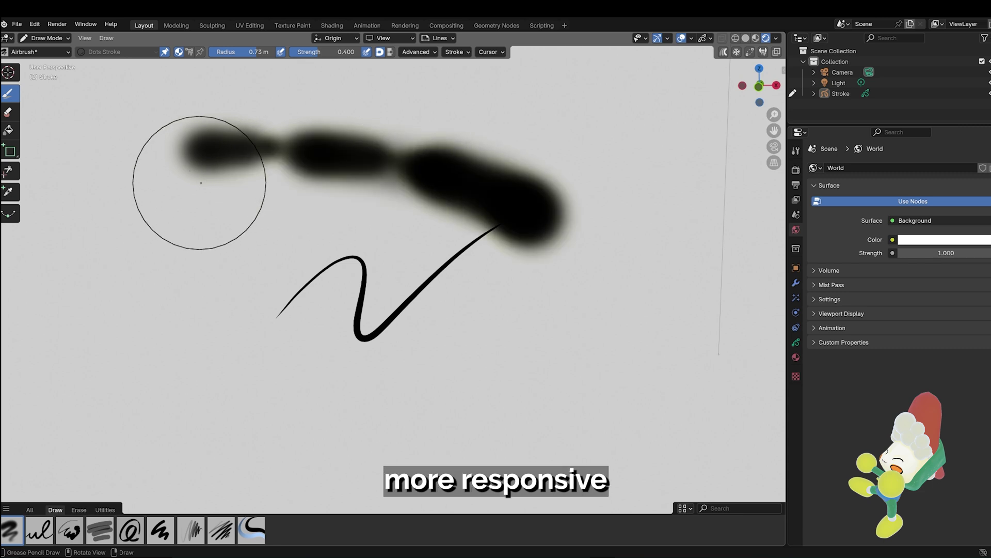
left_click(253, 170)
mouse_move(215, 164)
left_mouse_down()
mouse_move(369, 150)
mouse_move(519, 166)
mouse_move(618, 196)
mouse_move(510, 150)
mouse_move(327, 133)
mouse_move(225, 139)
left_mouse_up()
mouse_move(337, 142)
left_mouse_down()
mouse_move(486, 161)
mouse_move(570, 195)
mouse_move(429, 154)
left_mouse_up()
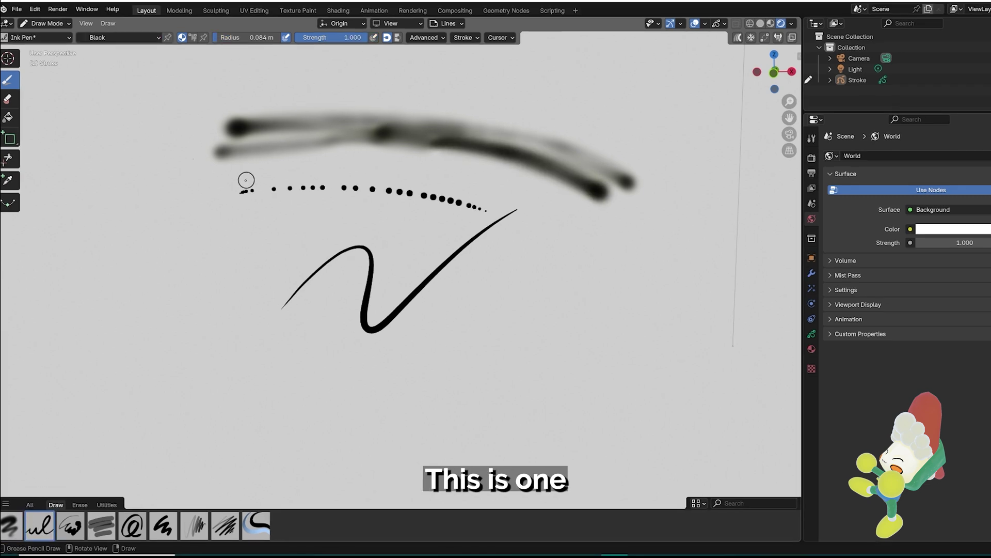
Test a dotted ink stroke and a larger eraser, undo the last erase, then select Eraser Hard.
left_click_drag(208, 200, 365, 223)
mouse_move(427, 261)
left_mouse_down("ctrl")
mouse_move(227, 192)
mouse_move(316, 182)
mouse_move(416, 191)
mouse_move(489, 213)
mouse_move(377, 194)
mouse_move(250, 190)
mouse_move(355, 190)
mouse_move(270, 189)
mouse_move(362, 205)
mouse_move(266, 194)
left_mouse_up("ctrl")
key("f")
left_click(266, 291)
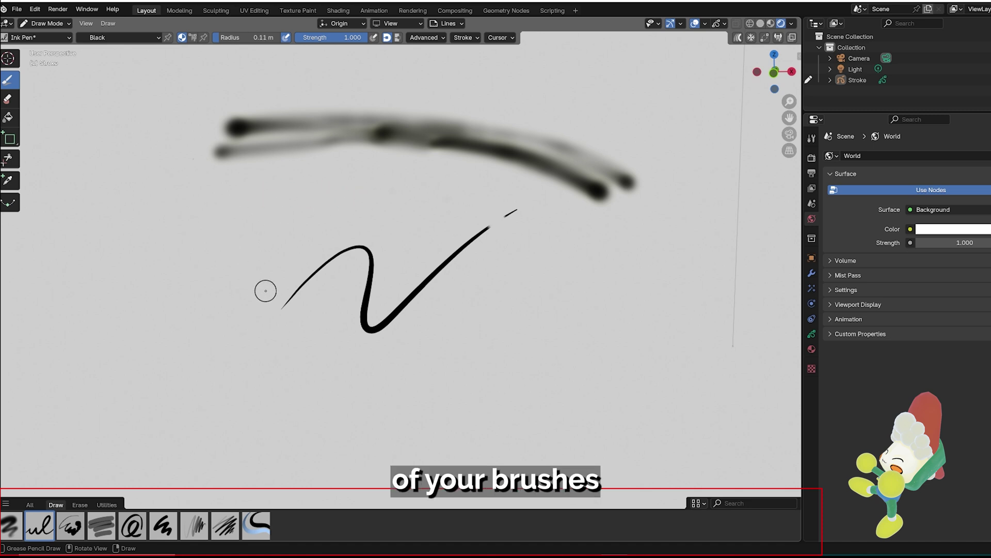
mouse_move(269, 298)
left_mouse_down("ctrl")
mouse_move(310, 279)
mouse_move(363, 240)
left_mouse_up("ctrl")
key("ctrl+z")
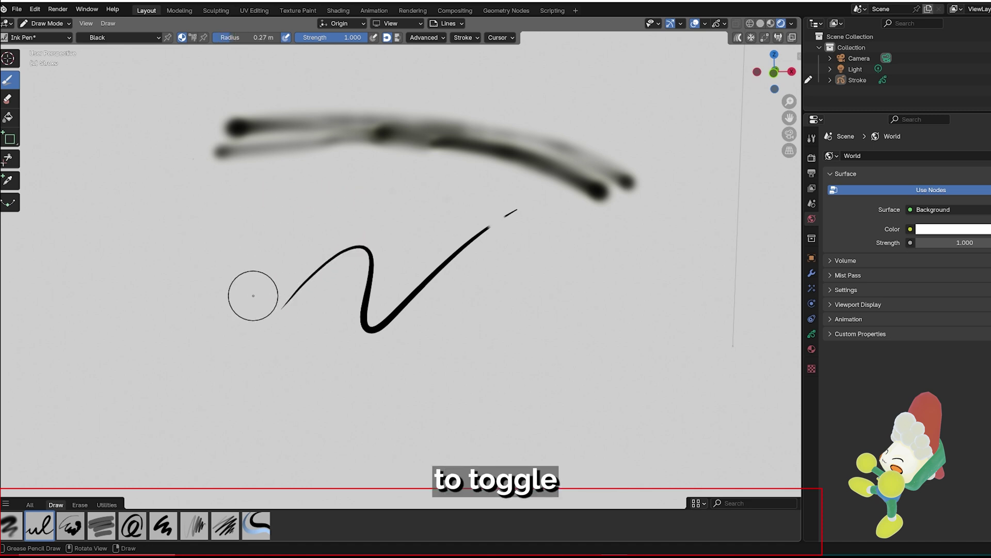
left_click(3, 103)
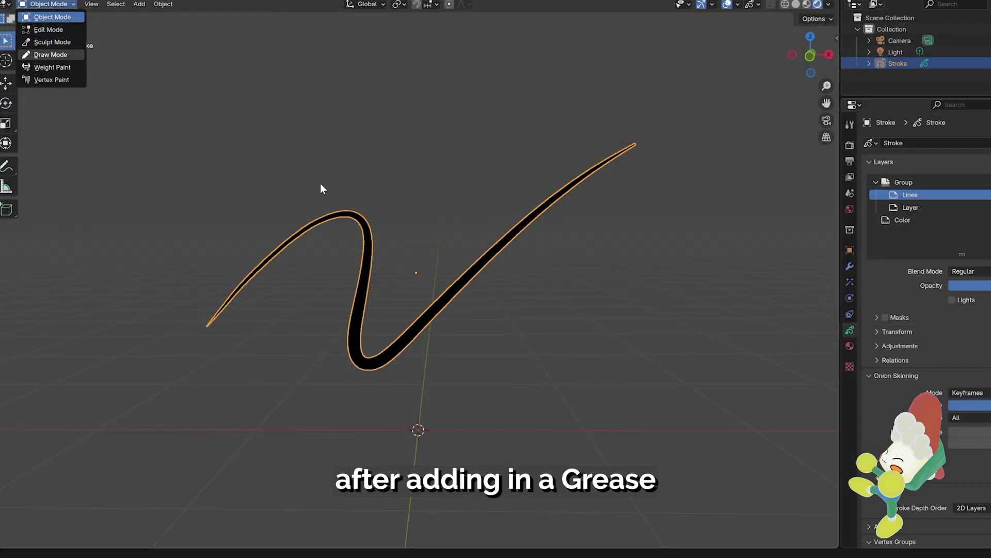
Put the Stroke object into Draw Mode and pick Eraser Hard from the asset shelf.
left_click(46, 54)
scroll(379, 239, "down", 1)
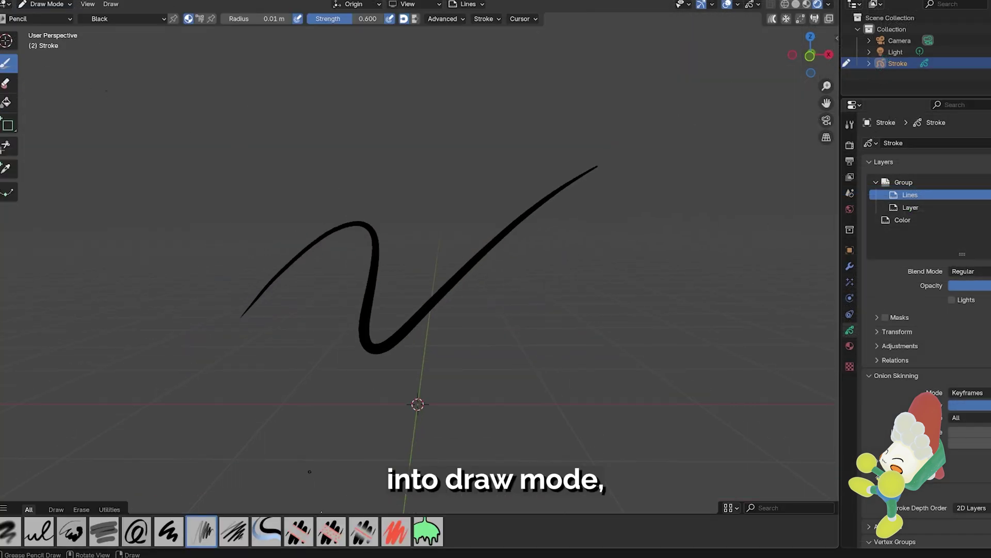
left_click(4, 507)
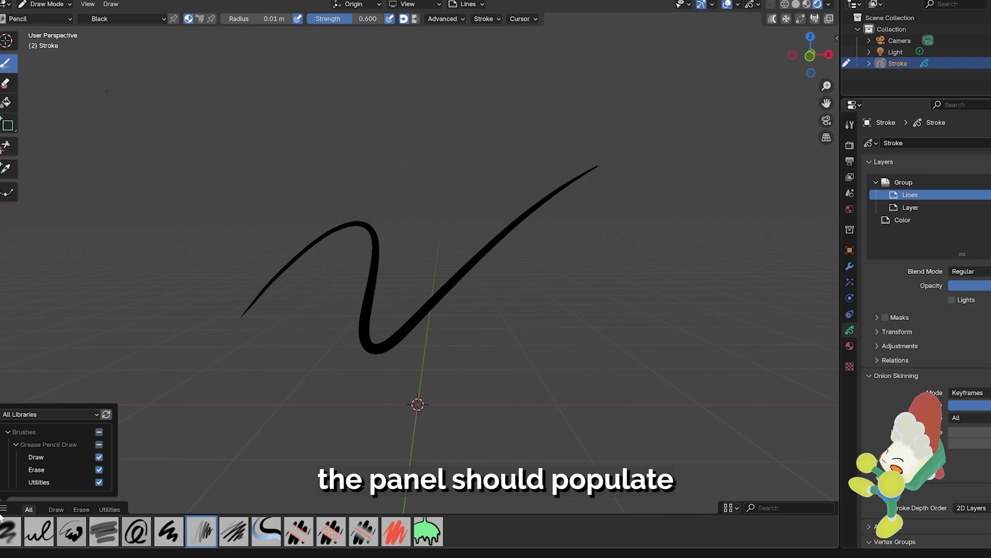
Erase several short pieces of the black ink curve, splitting it into separate segments.
left_click(338, 254)
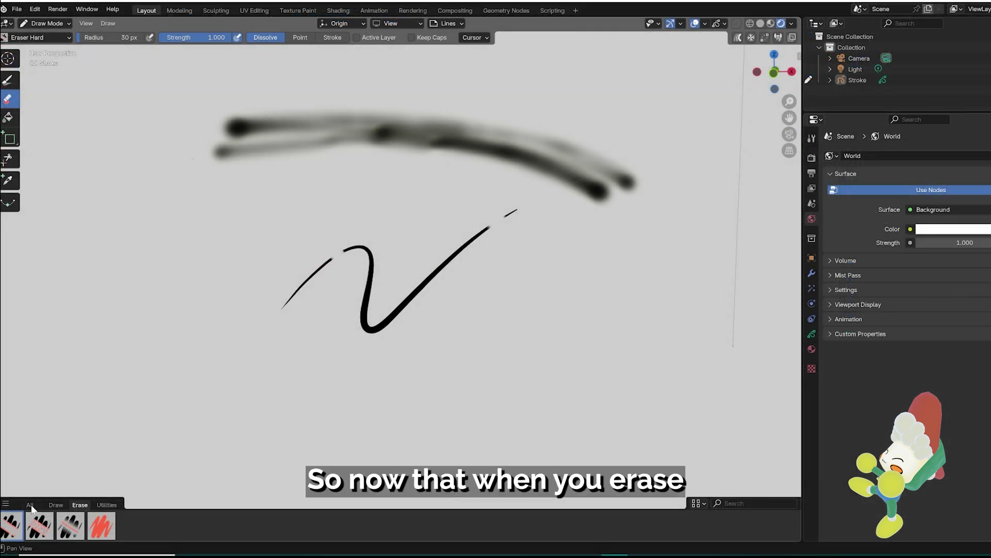
left_click(421, 283)
left_click(427, 284)
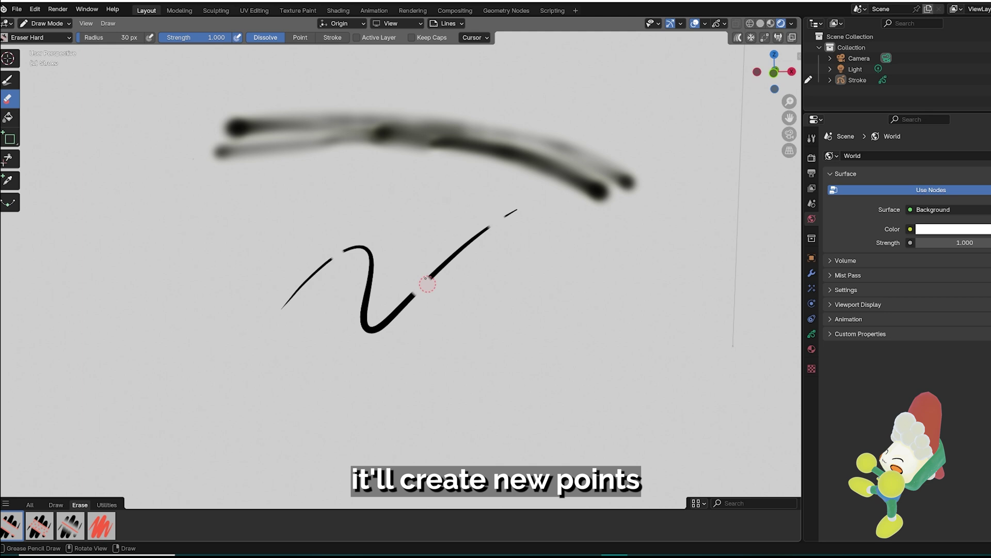
left_click(457, 252)
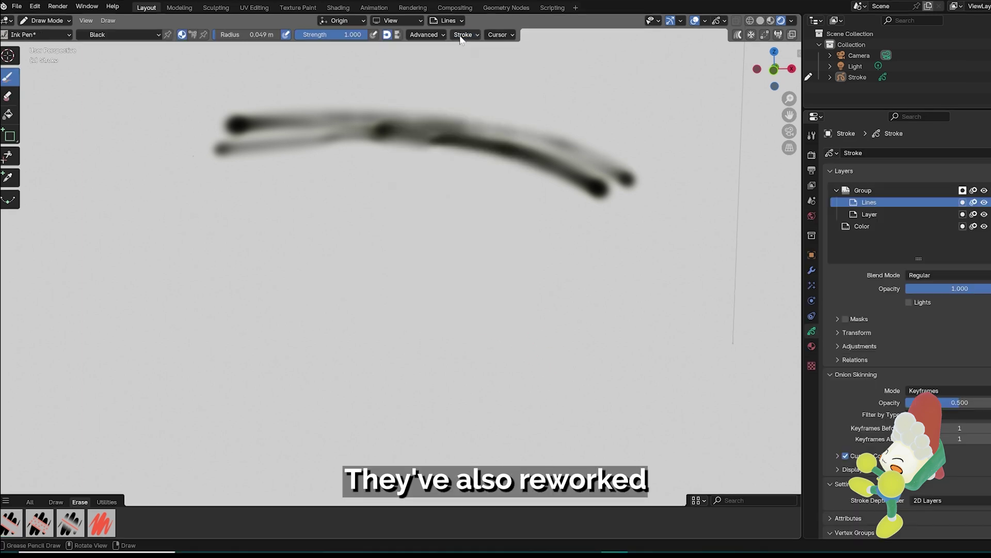
left_click(463, 34)
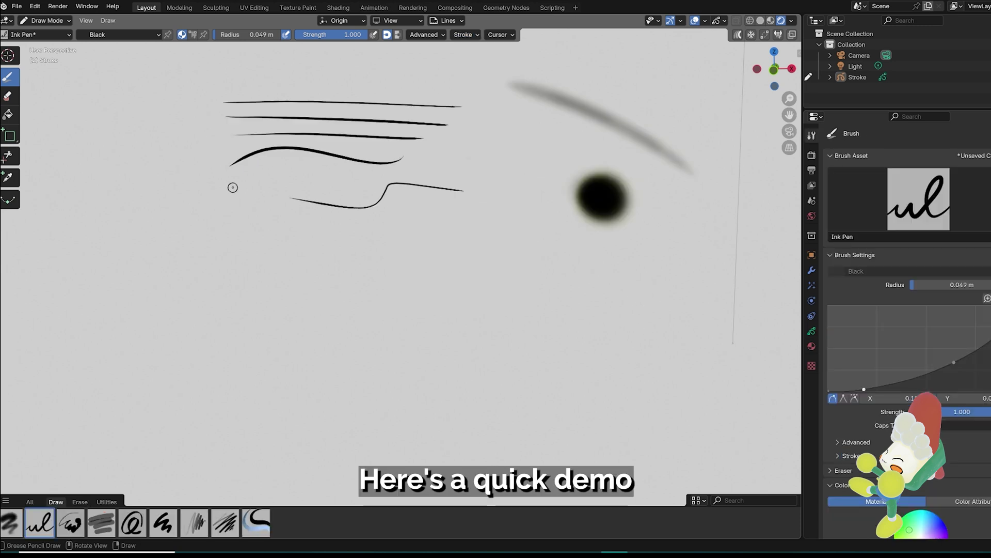
Test Ink Pen and Ink Pen Rough with curved strokes, keeping one long rough stroke.
mouse_move(233, 188)
left_mouse_down()
mouse_move(251, 207)
mouse_move(357, 212)
left_mouse_up()
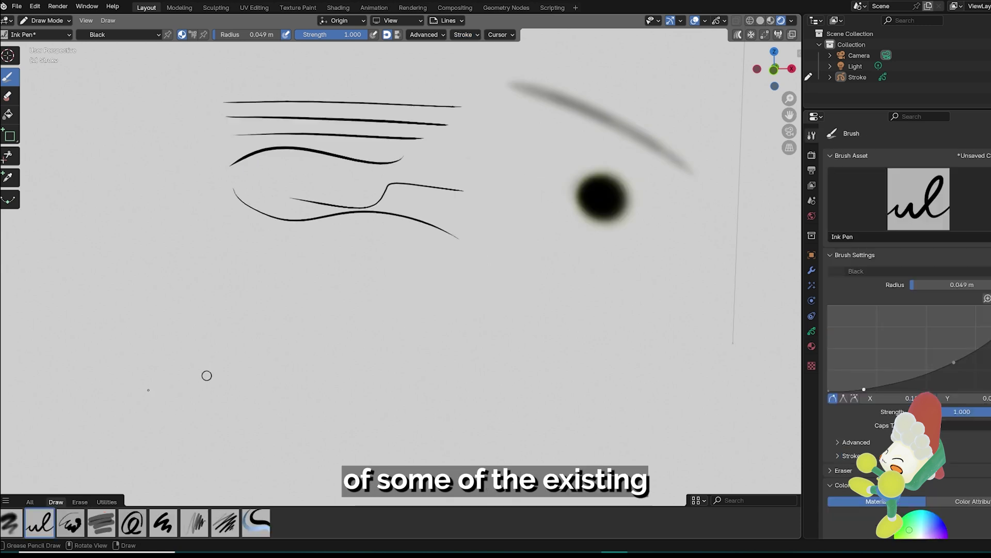
key("ctrl+z")
left_click(71, 522)
left_click_drag(315, 285, 214, 284)
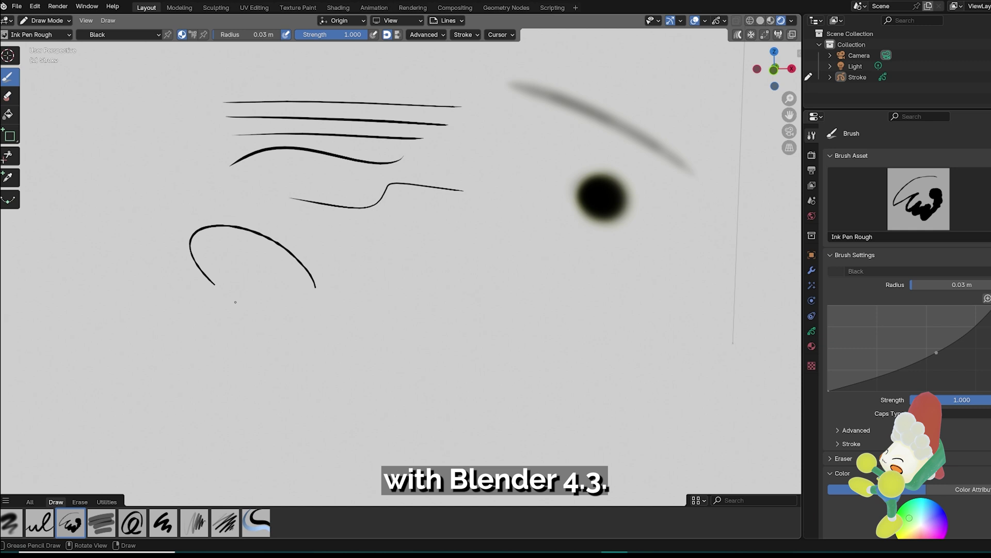
key("ctrl+z")
left_click_drag(145, 198, 434, 312)
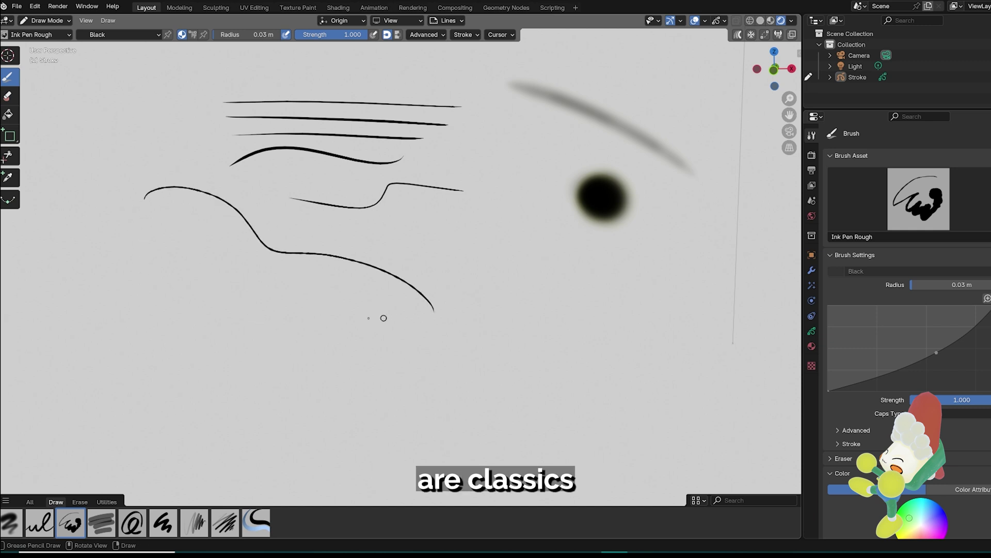
left_click_drag(223, 283, 130, 292)
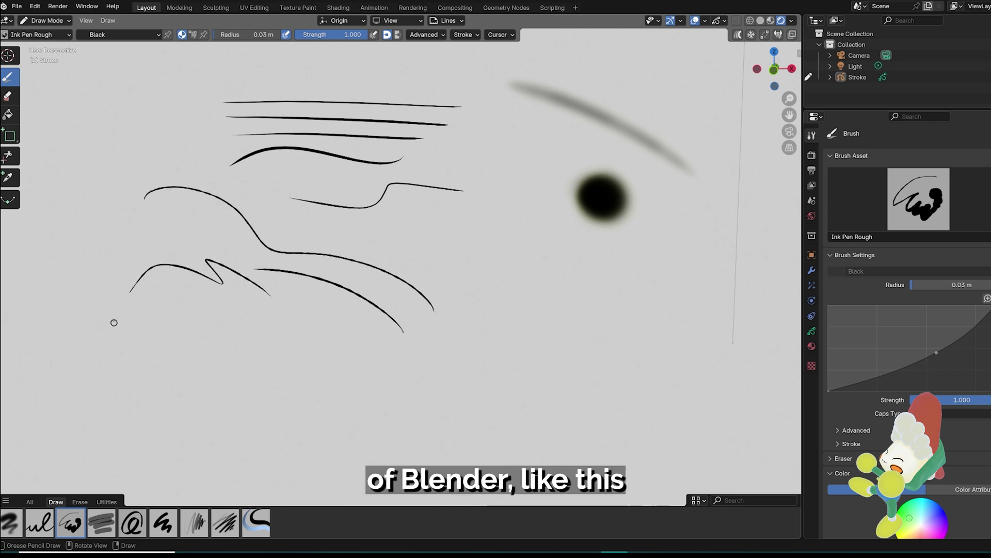
key("ctrl+z")
key("ctrl+z")
left_click_drag(166, 220, 239, 275)
Stack grey Marker Bold strokes into a pile, undoing the last one.
key("ctrl+z")
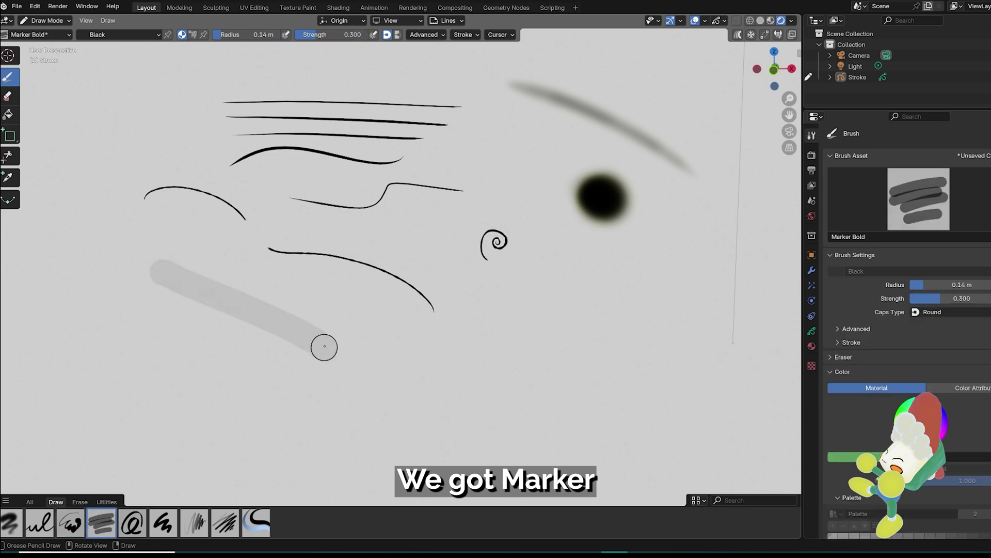
mouse_move(320, 347)
left_mouse_down()
mouse_move(172, 250)
mouse_move(333, 352)
mouse_move(228, 251)
mouse_move(254, 265)
mouse_move(351, 361)
left_mouse_up()
key("ctrl+z")
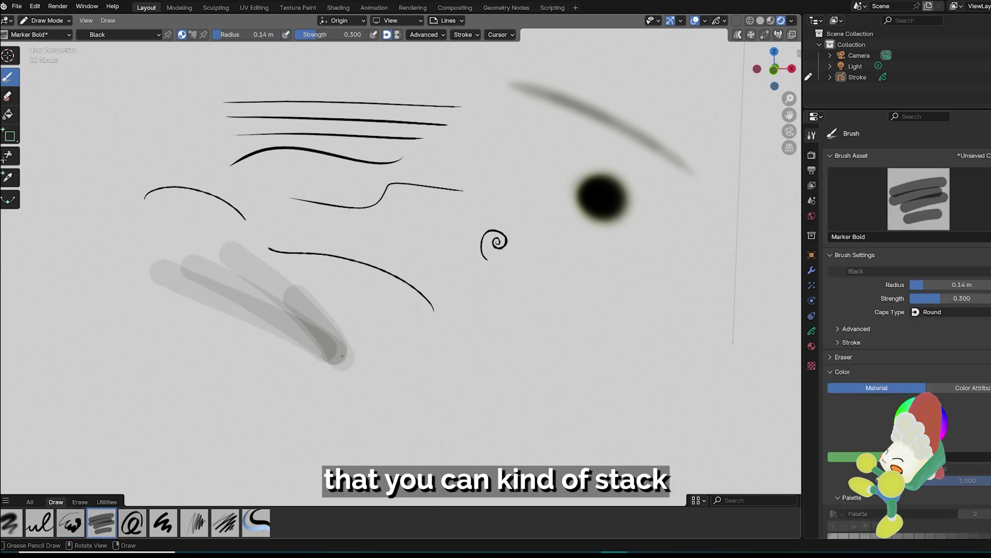
mouse_move(323, 287)
left_mouse_down()
mouse_move(355, 355)
mouse_move(361, 305)
mouse_move(354, 361)
left_mouse_up()
mouse_move(615, 330)
left_mouse_down()
mouse_move(459, 289)
mouse_move(622, 341)
left_mouse_up()
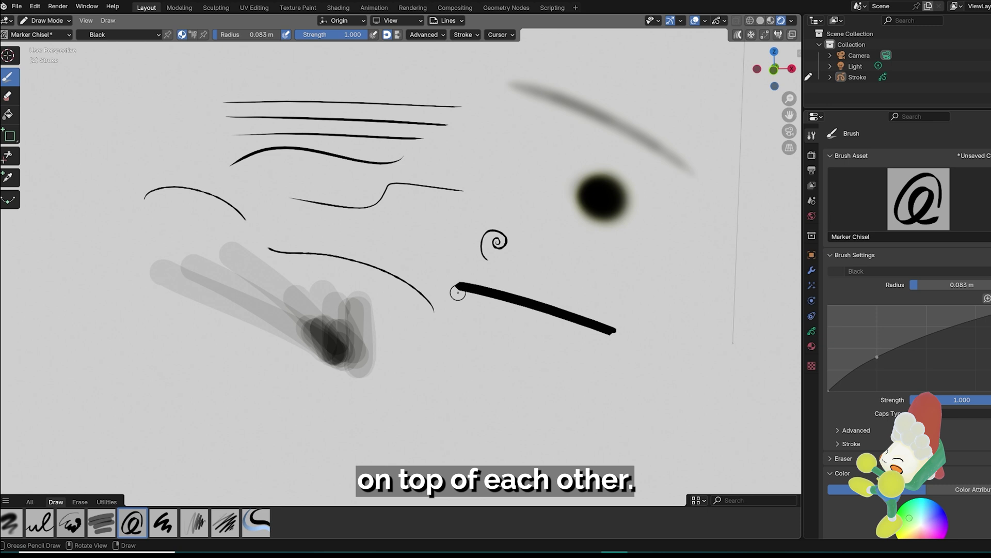
key("ctrl+z")
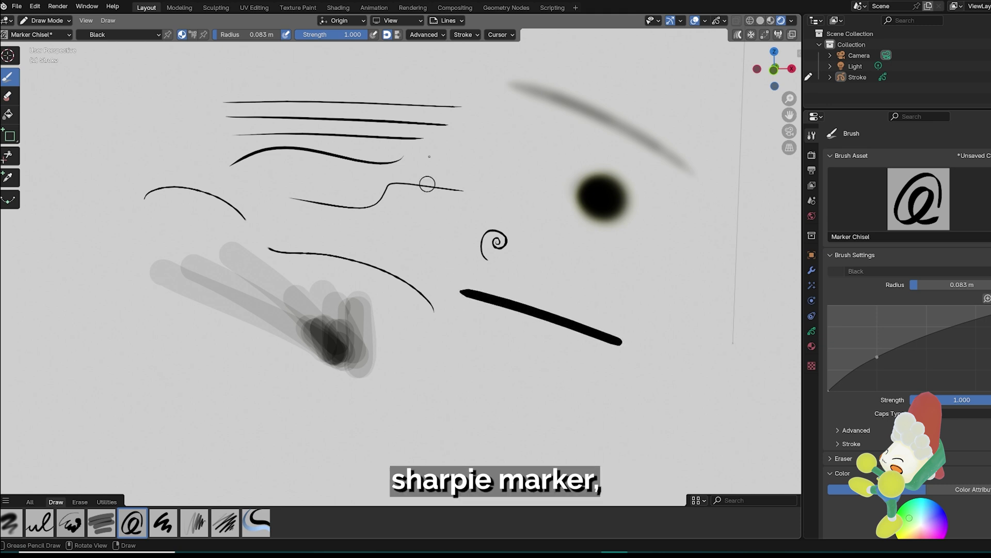
Draw a smiley with Marker Chisel and Pen: a small circle, two eye dots and an arch.
left_click_drag(472, 271, 467, 272)
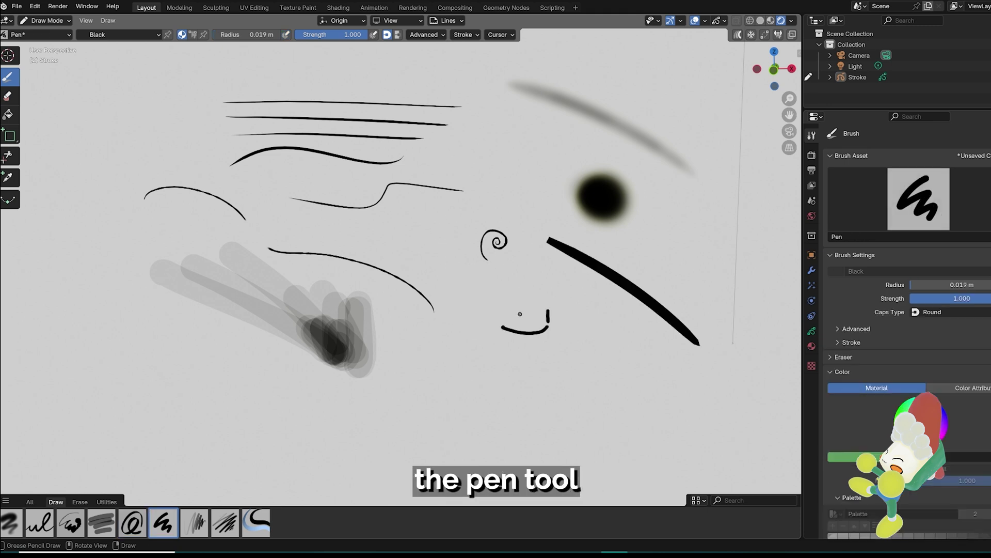
left_click(520, 313)
left_click(536, 314)
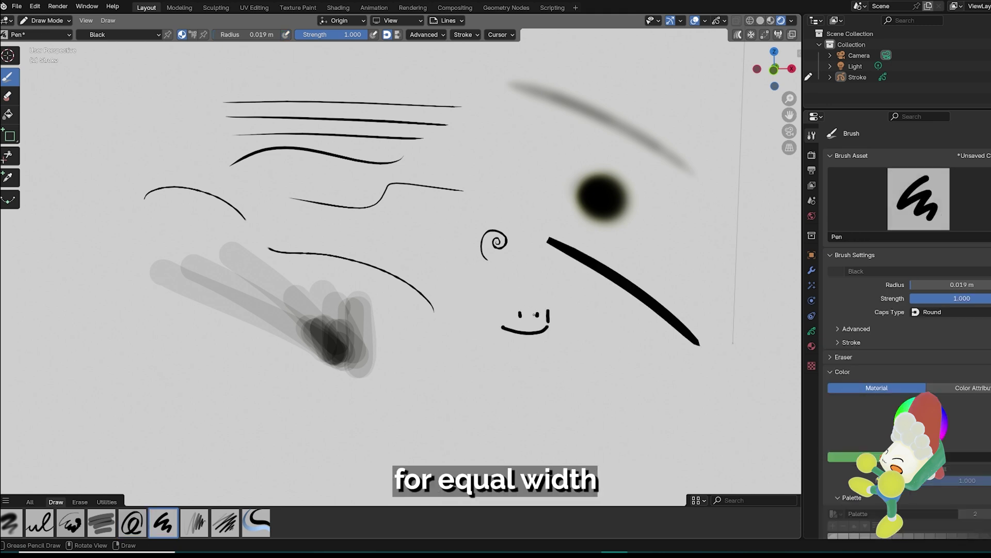
left_click_drag(516, 287, 549, 298)
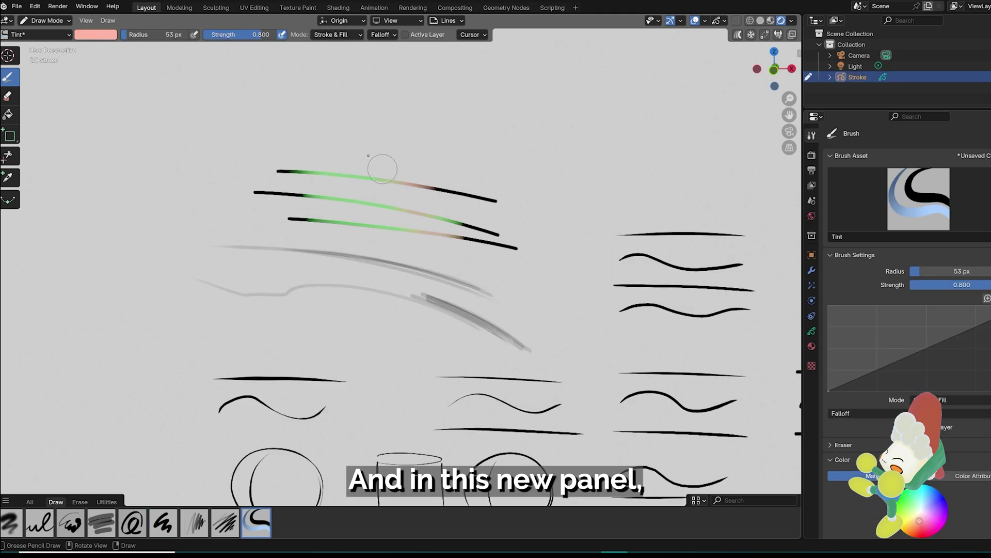
Tint the right ends of the three strokes red.
left_click(94, 35)
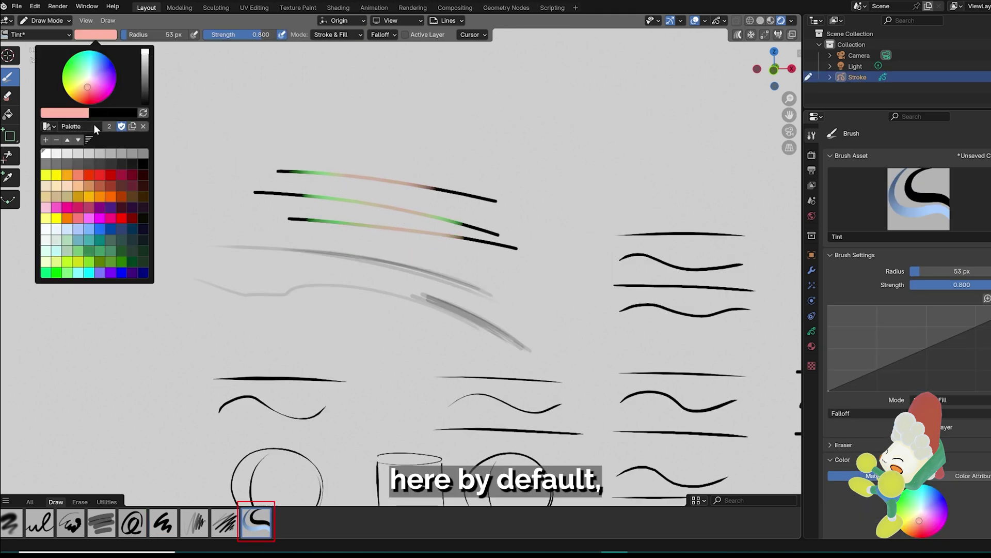
left_click(97, 176)
left_click_drag(511, 247, 465, 231)
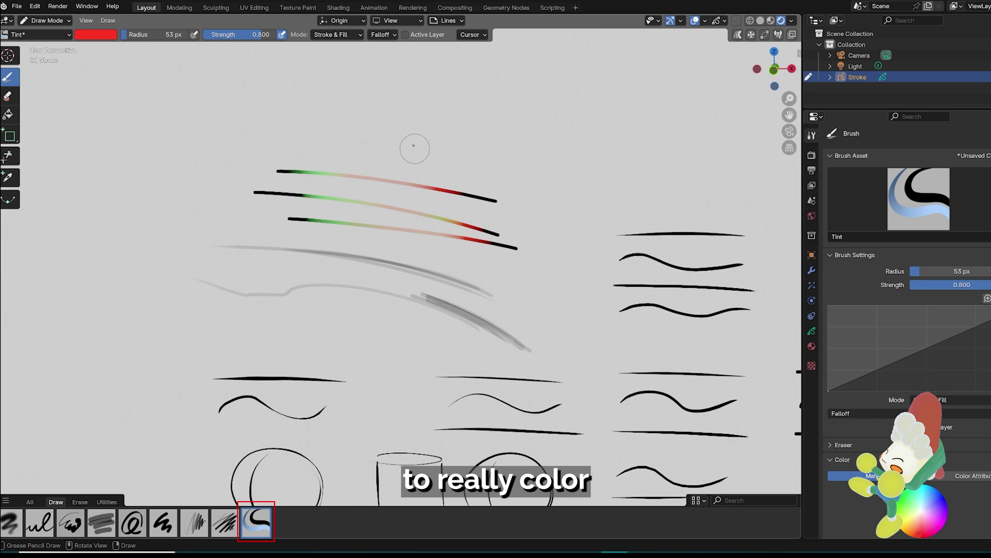
left_click_drag(493, 199, 450, 192)
left_click_drag(480, 230, 486, 193)
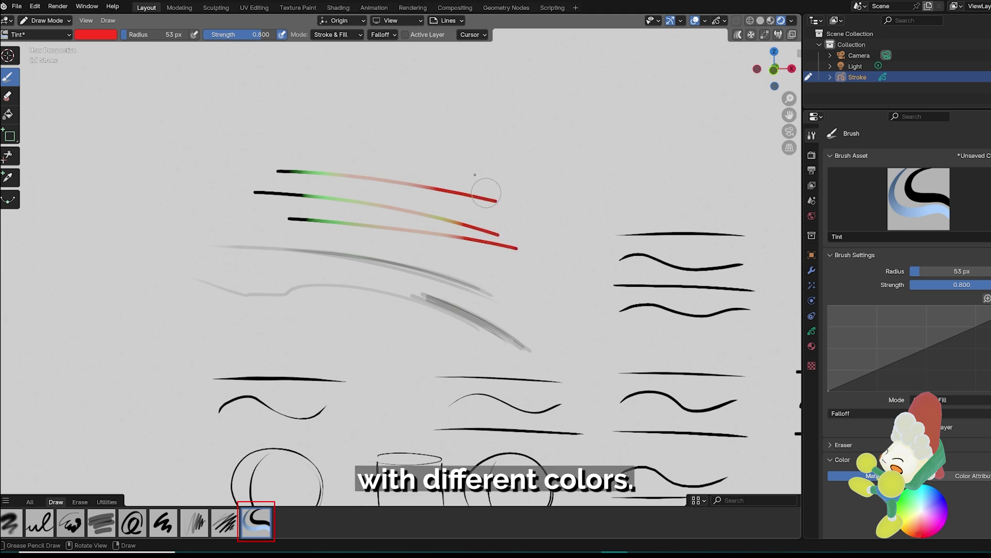
Tint the strokes' left ends yellow, then select the Pencil Soft brush.
left_click(85, 37)
left_click(57, 175)
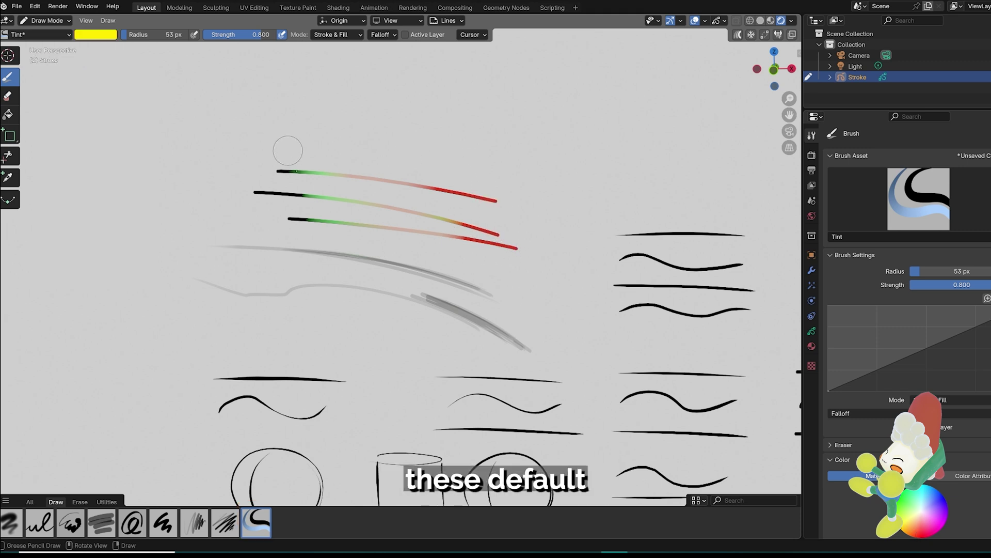
left_click_drag(288, 155, 285, 233)
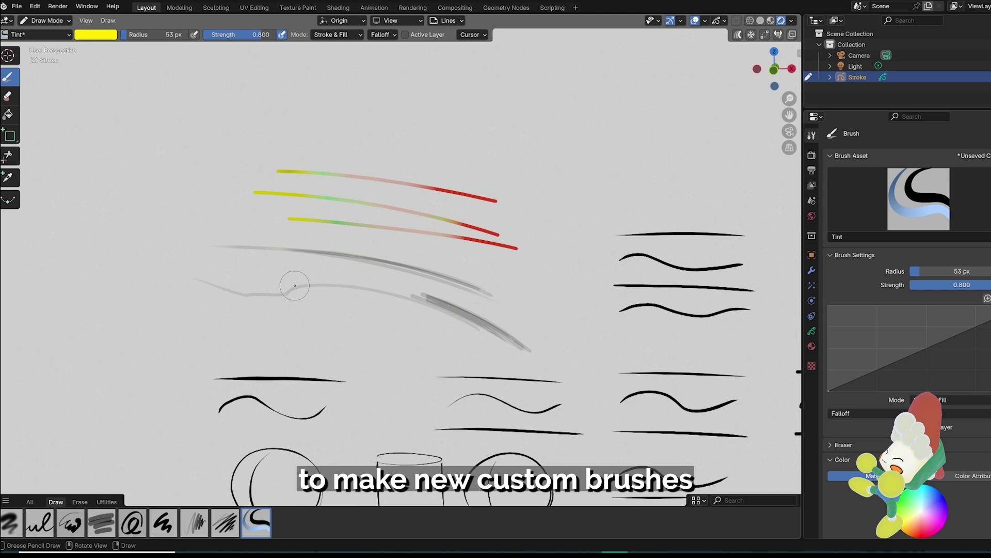
left_click(227, 524)
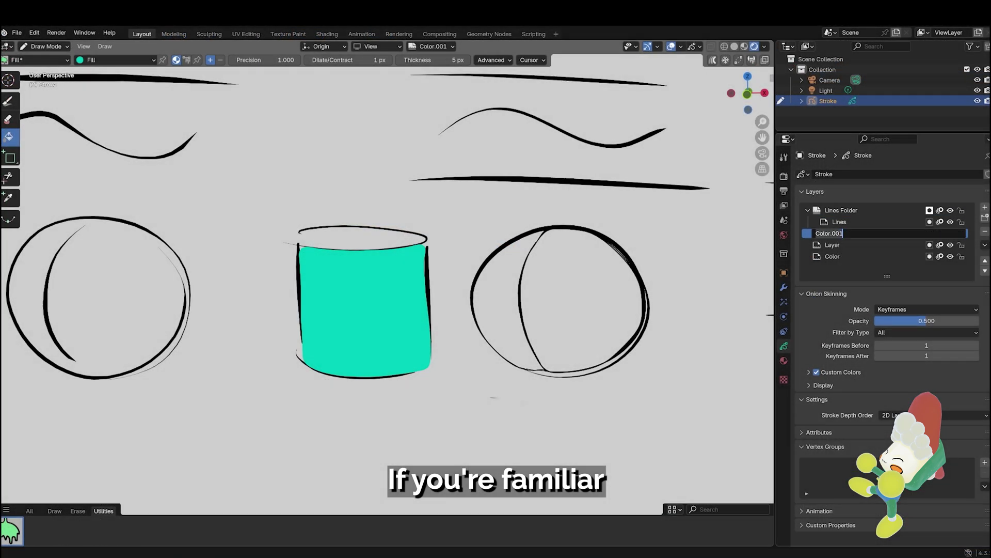
Rename layer group Color.001 to 'Color Folder' and move the Color layer into it.
double_click(829, 233)
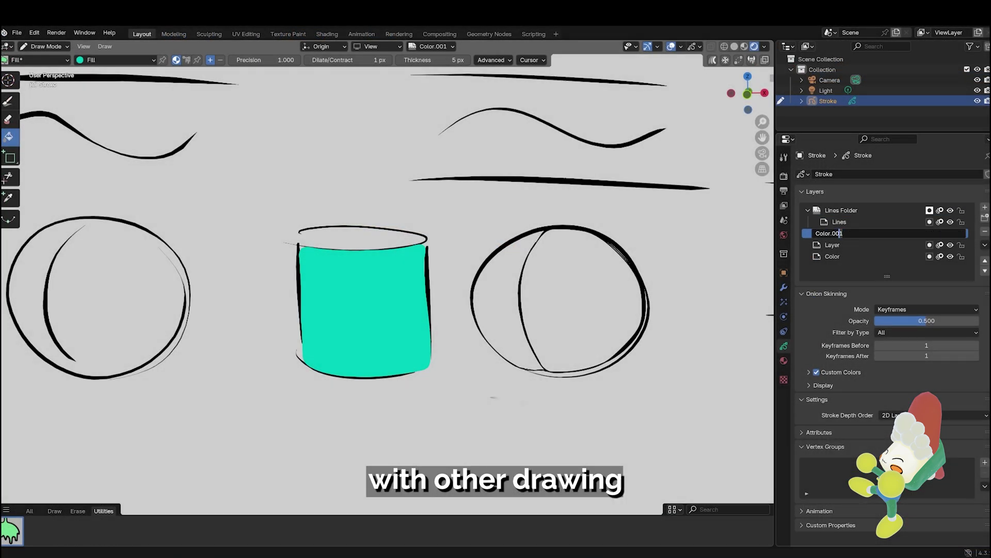
type("Fol")
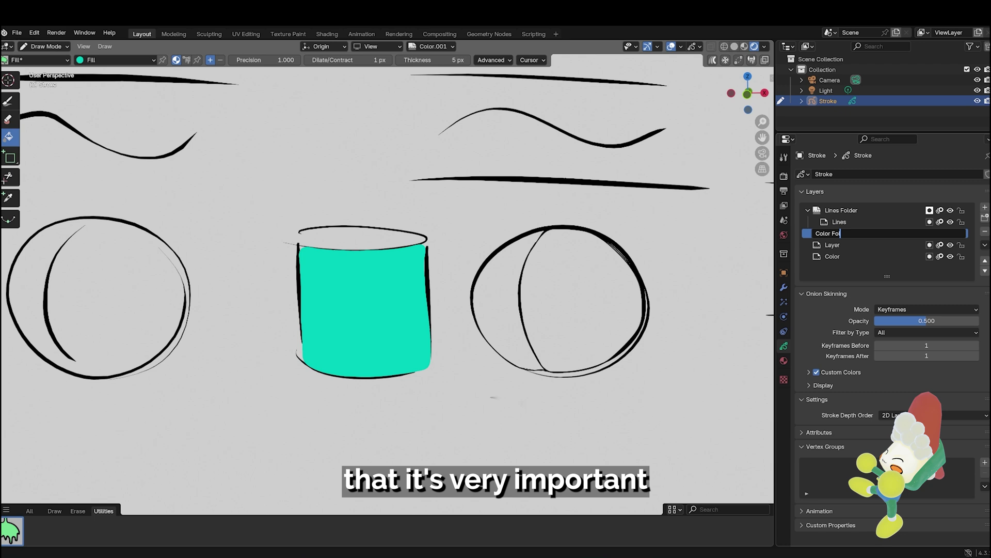
type("der")
key("Return")
left_click(840, 244)
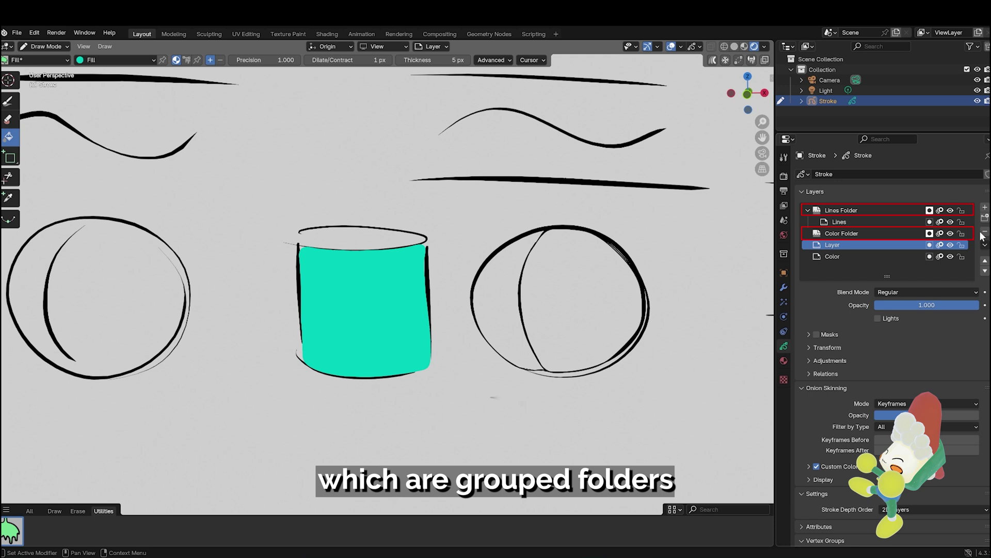
left_click_drag(901, 244, 895, 233)
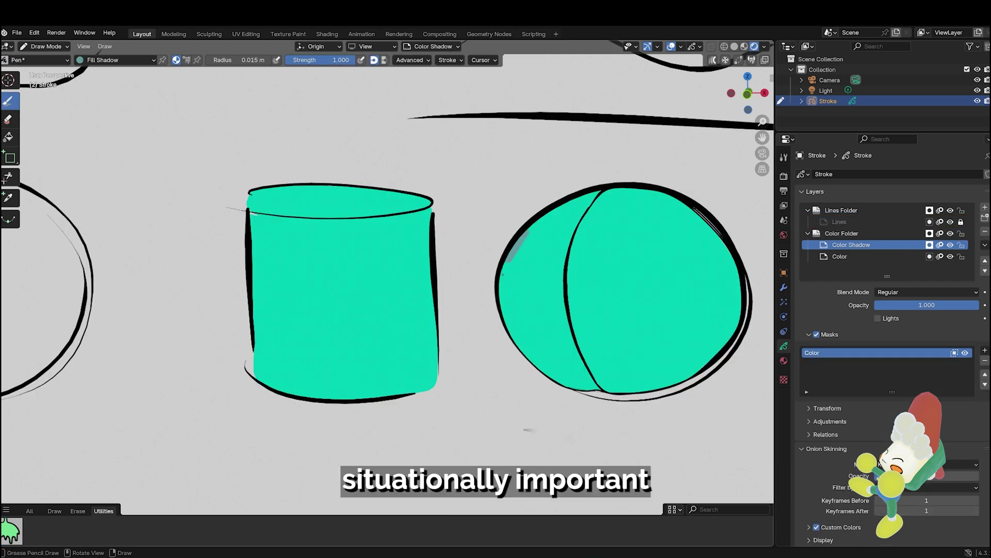
Paint grey Fill Shadow strokes on the sphere's lower-left, redoing it once, and across the cylinder.
mouse_move(502, 274)
left_mouse_down()
mouse_move(583, 384)
mouse_move(703, 356)
mouse_move(536, 273)
mouse_move(532, 217)
mouse_move(503, 305)
mouse_move(643, 387)
mouse_move(535, 229)
left_mouse_up()
key("ctrl+z")
mouse_move(723, 343)
left_mouse_down()
mouse_move(662, 359)
mouse_move(582, 353)
mouse_move(546, 323)
mouse_move(530, 276)
left_mouse_up()
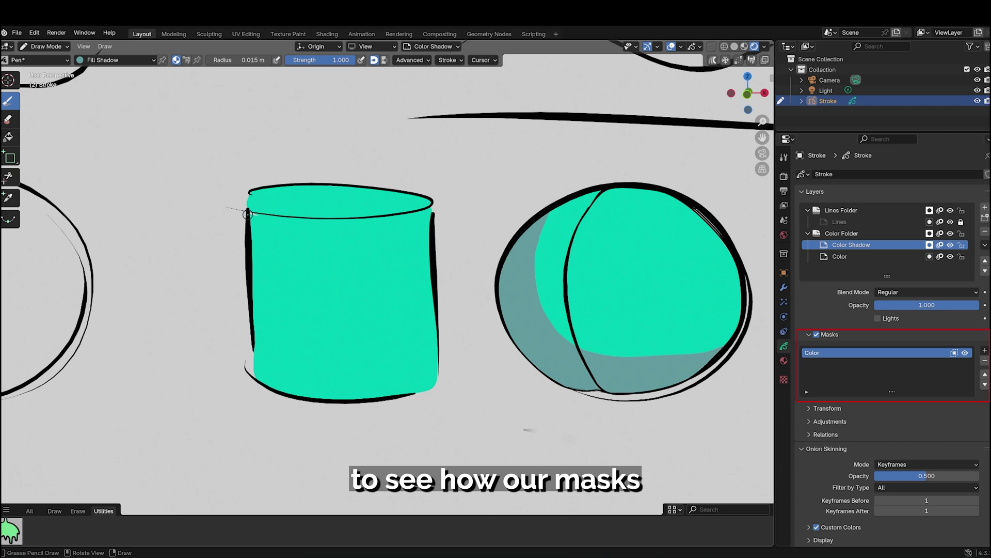
mouse_move(251, 212)
left_mouse_down()
mouse_move(303, 299)
mouse_move(360, 320)
mouse_move(432, 320)
mouse_move(446, 358)
mouse_move(400, 427)
mouse_move(244, 429)
left_mouse_up()
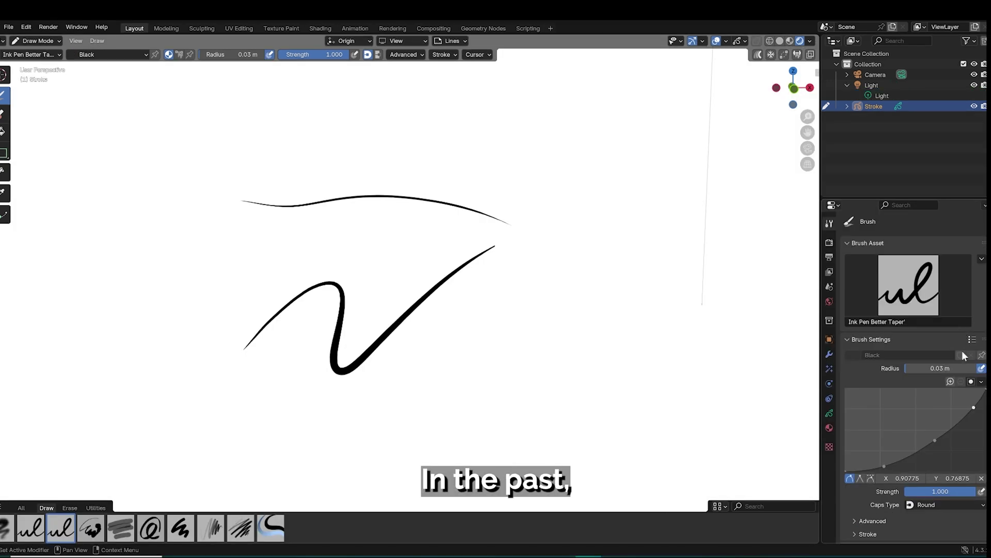
Duplicate the Ink Pen Better Taper brush asset as 'Ballpoint Pen' in the User Library.
left_click(981, 260)
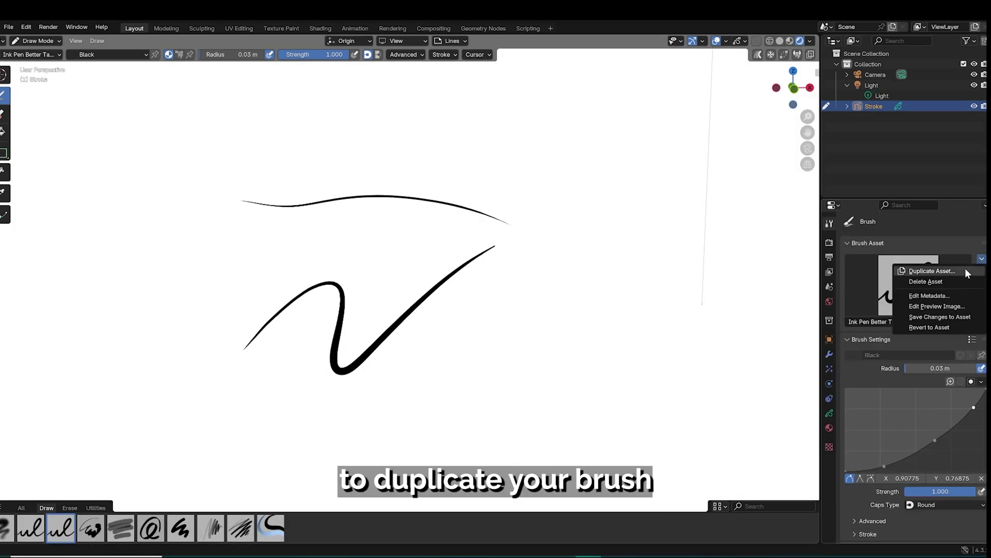
left_click(937, 271)
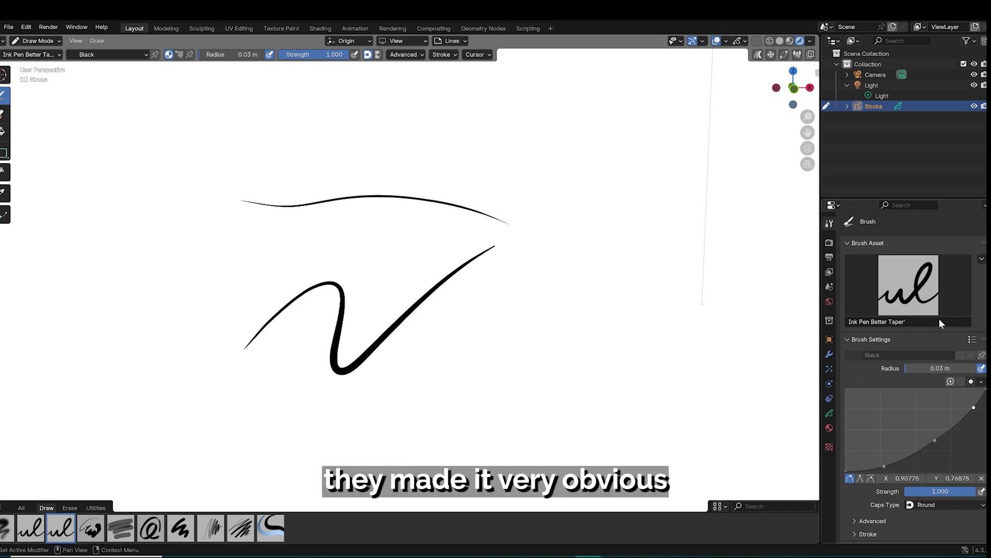
left_click(982, 260)
left_click(950, 271)
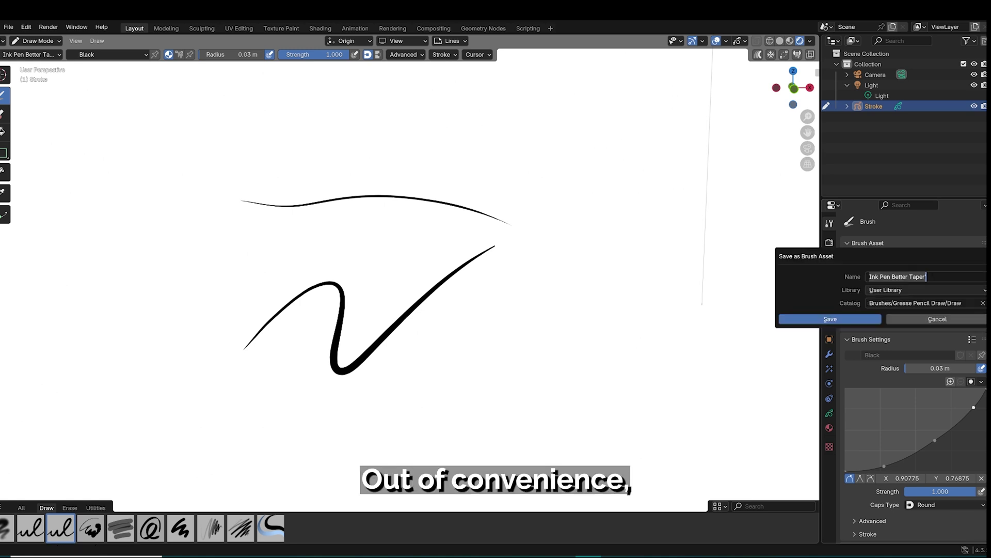
type("Ba")
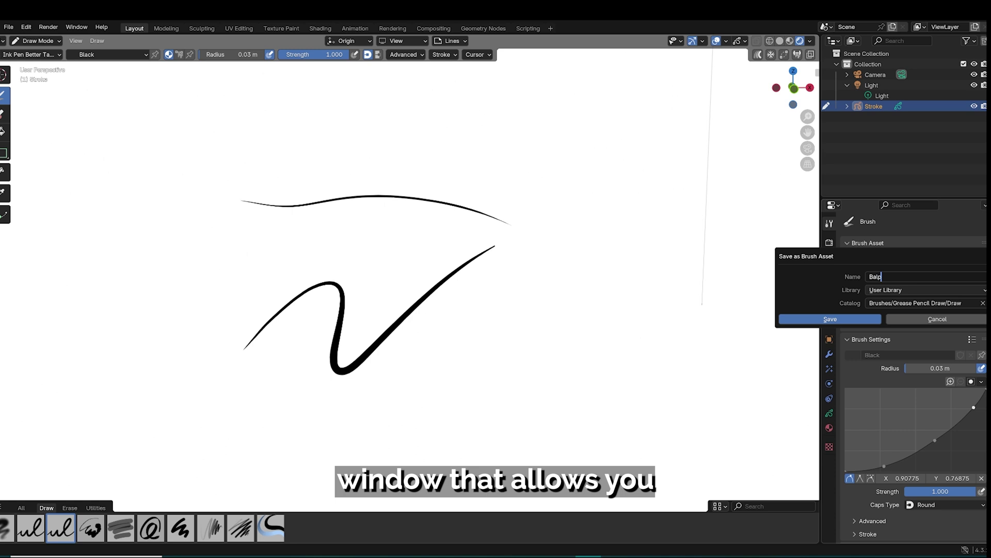
type("ll")
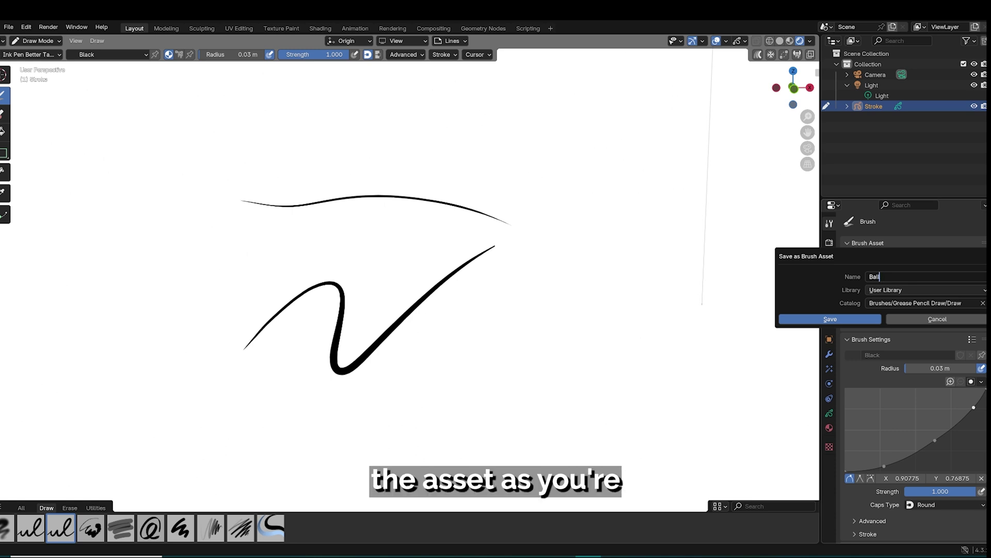
type("point Pen")
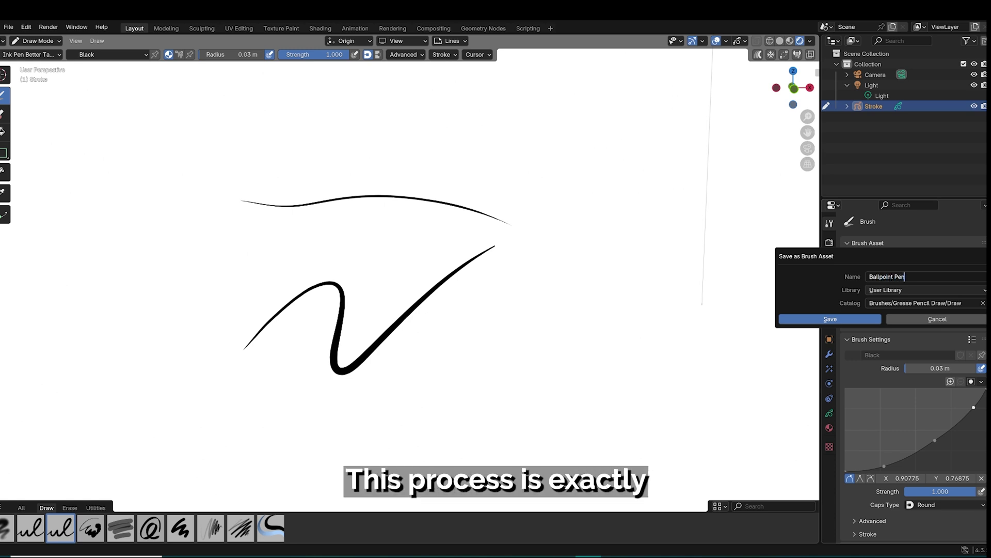
key("Return")
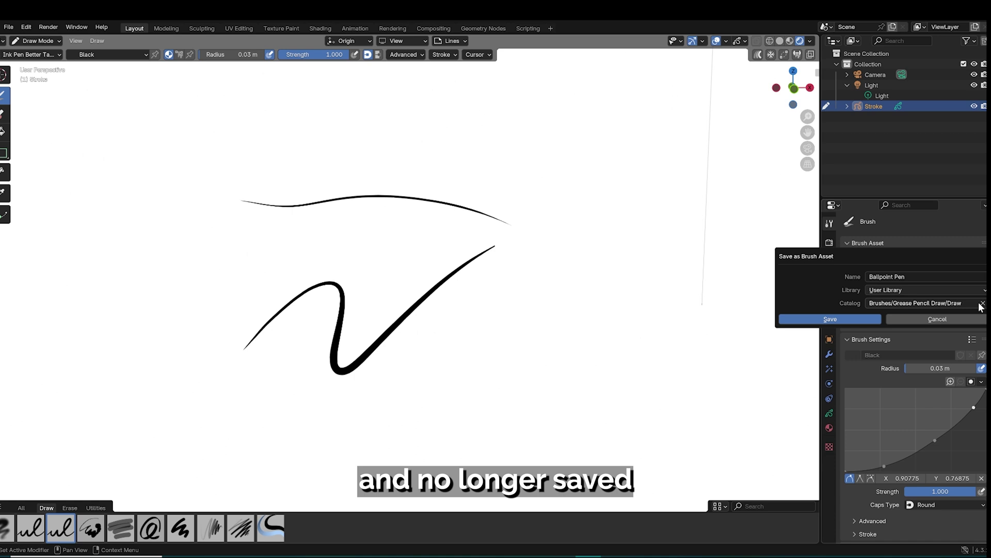
Save the Ballpoint Pen brush and load BallPoint Pen.png from Thumbnails - 4.3 as its preview.
left_click(855, 320)
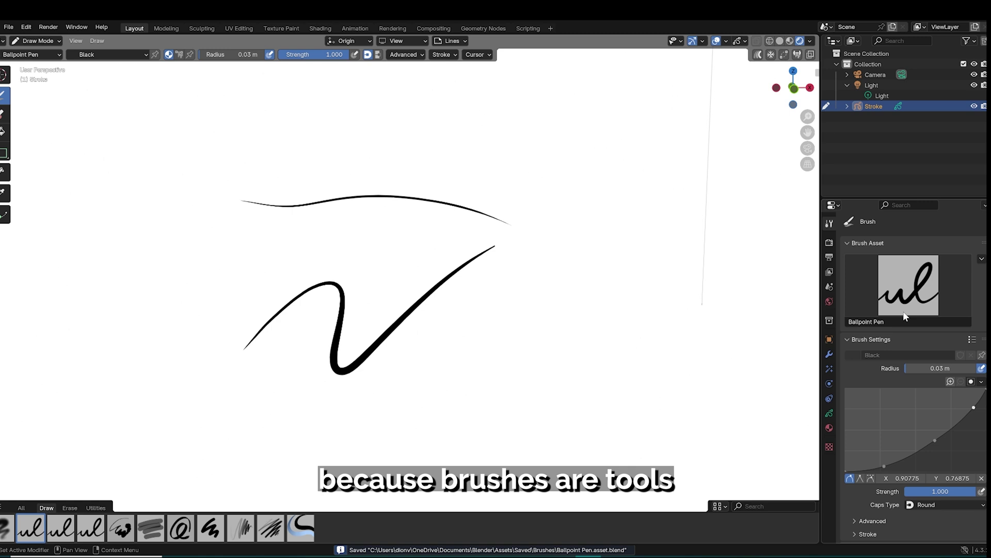
left_click(981, 259)
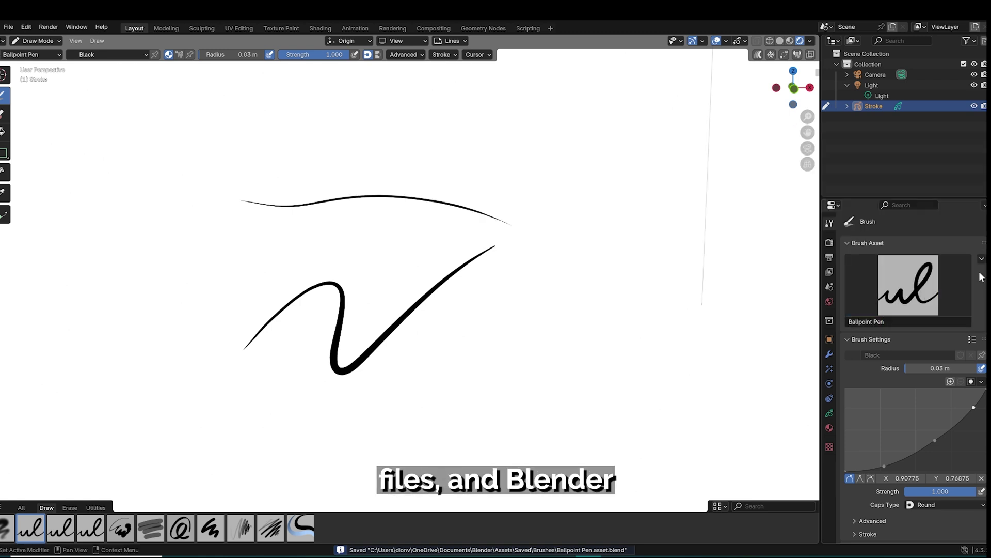
left_click(982, 260)
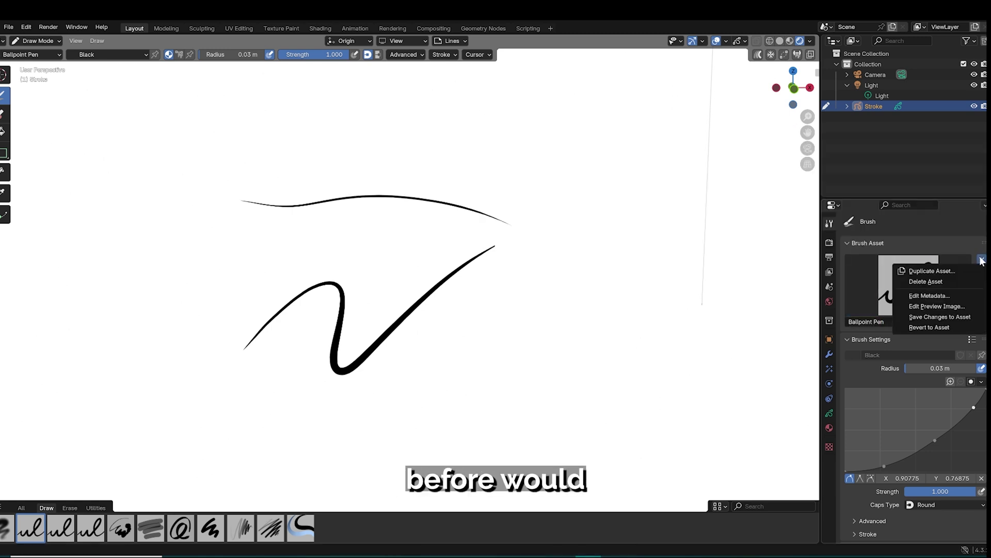
left_click(960, 304)
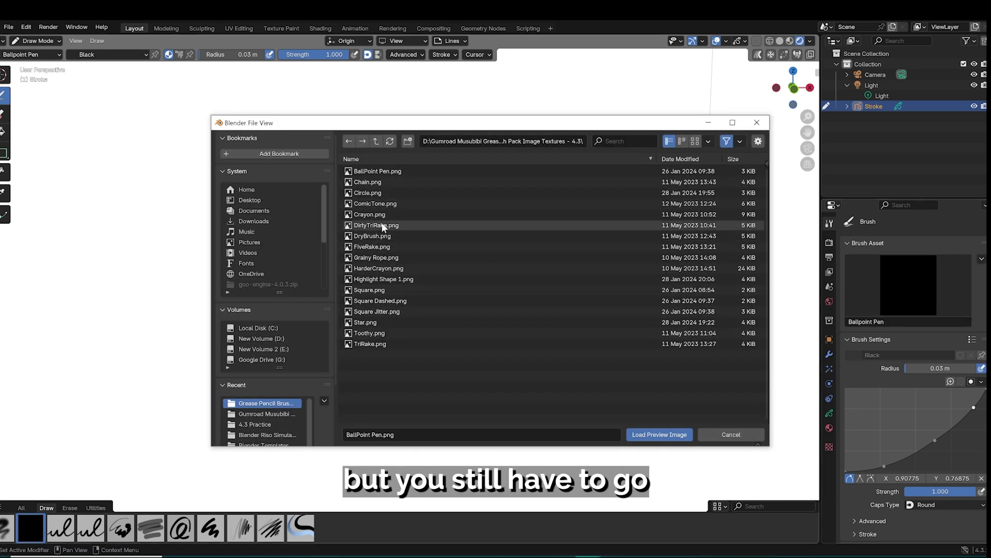
left_click(376, 141)
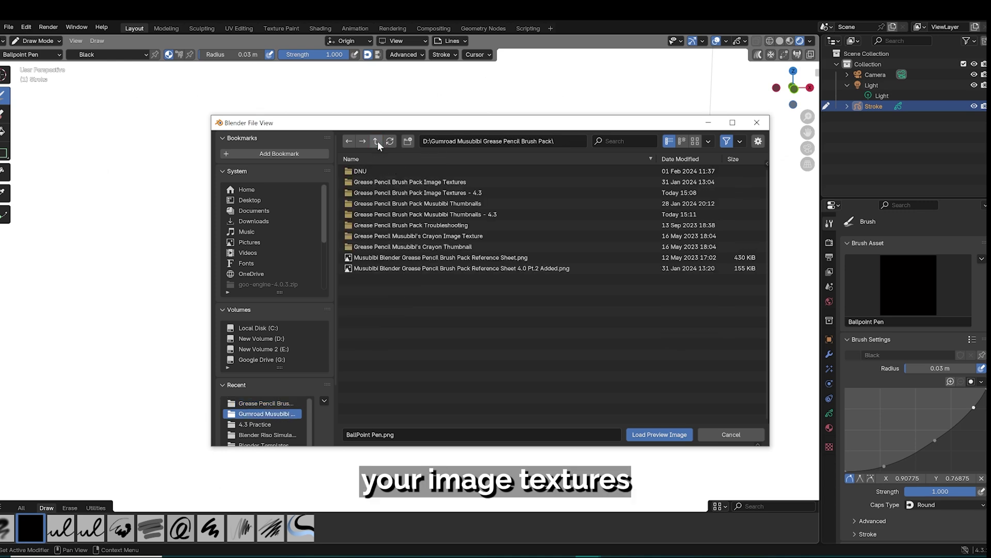
double_click(408, 214)
left_click(392, 172)
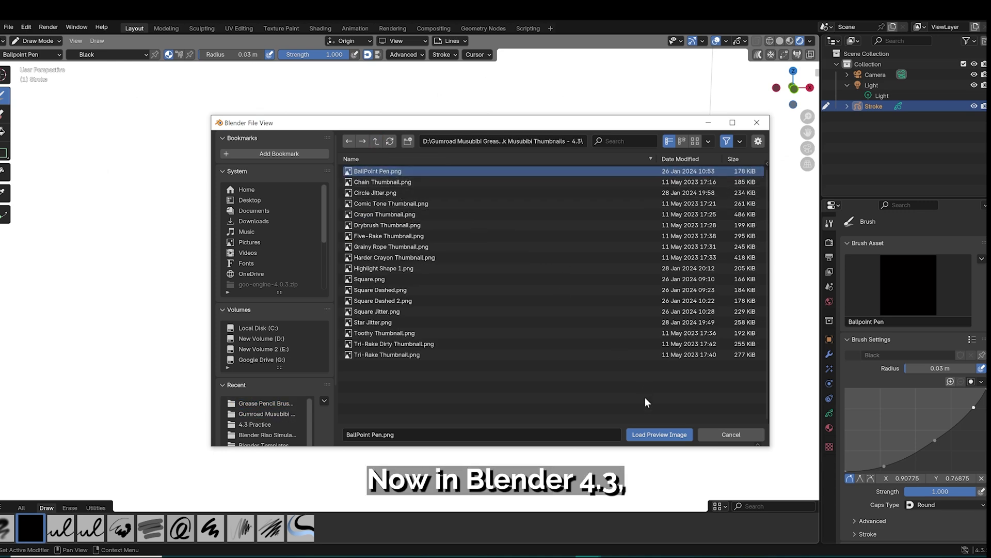
left_click(646, 435)
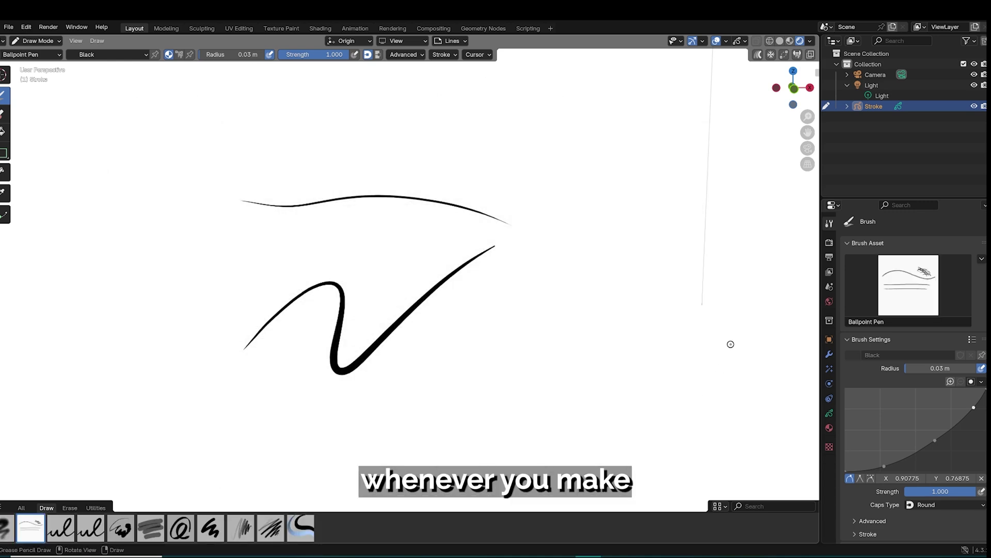
Create a new stroke material named Ballpoint Pen.
left_click(981, 260)
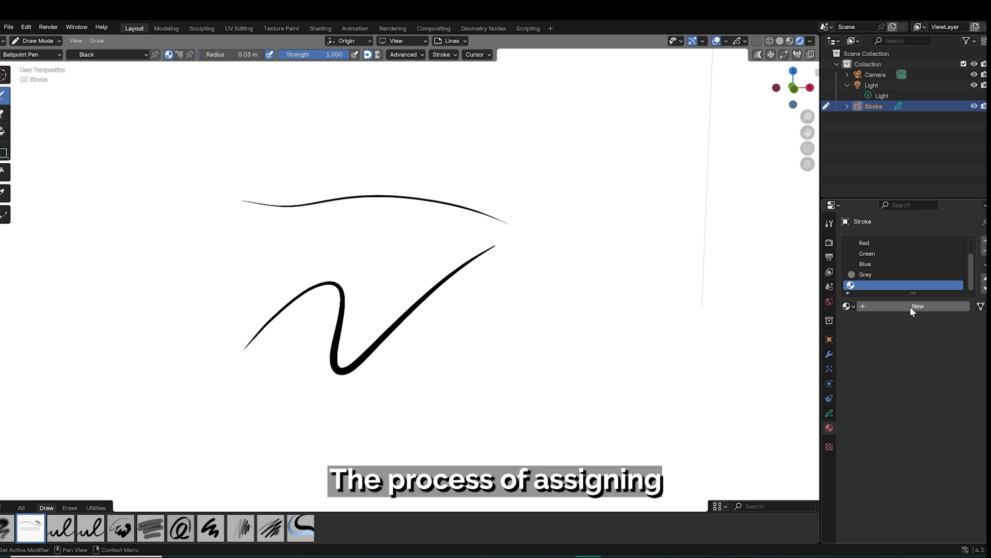
left_click(907, 305)
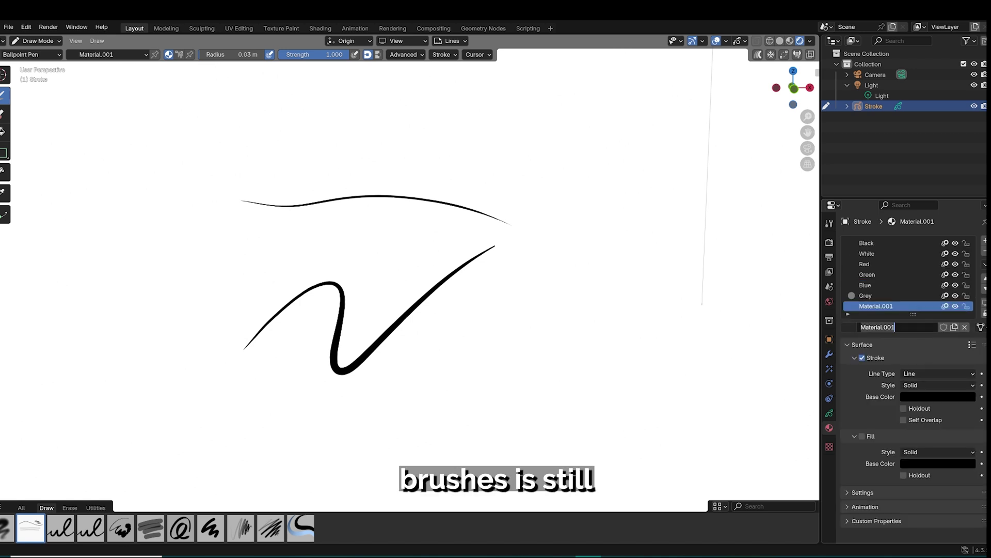
type("Bal")
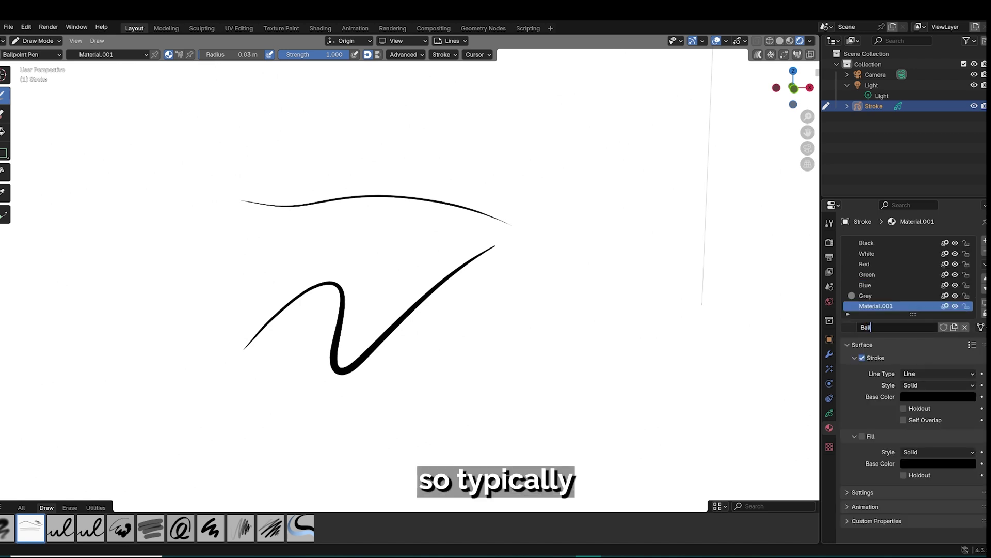
type("lpoint c")
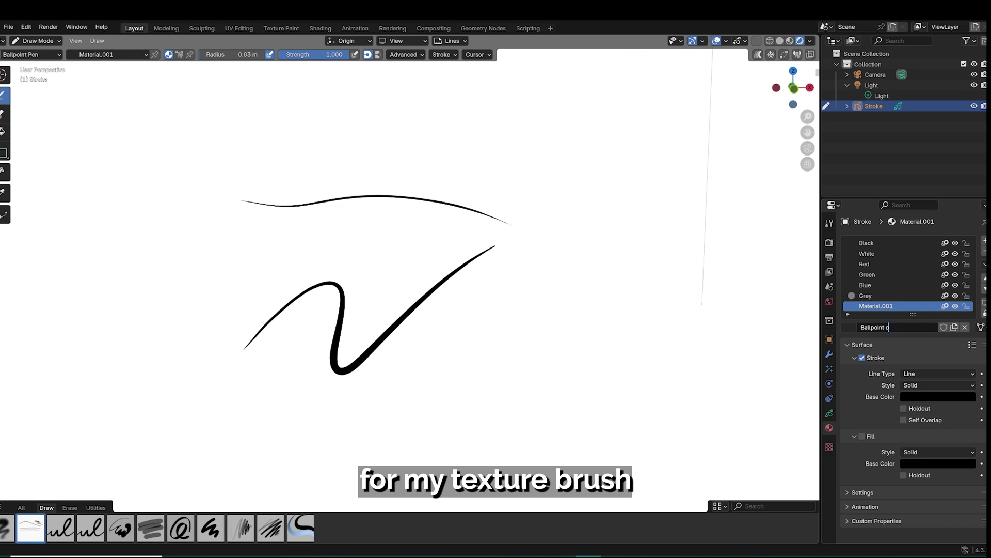
key("BackSpace")
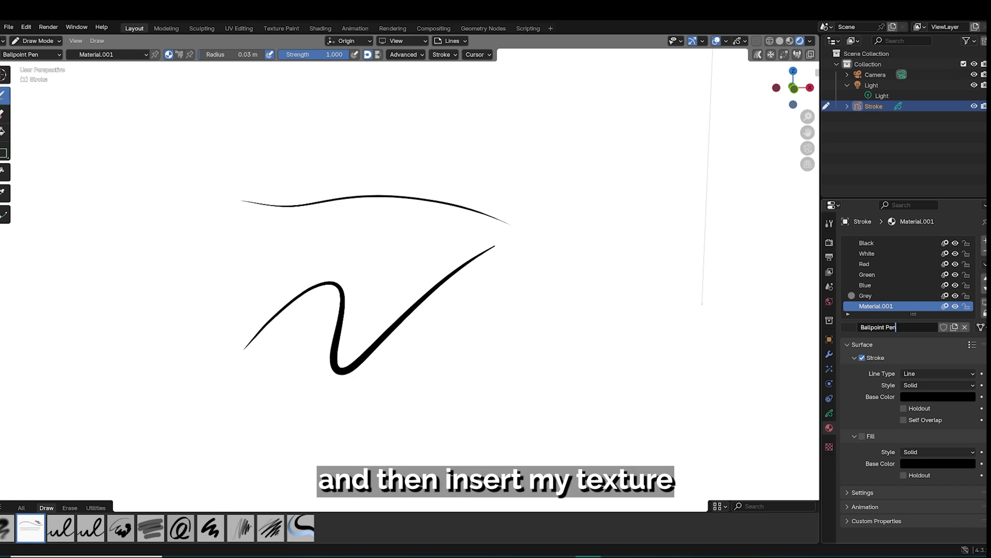
key("Return")
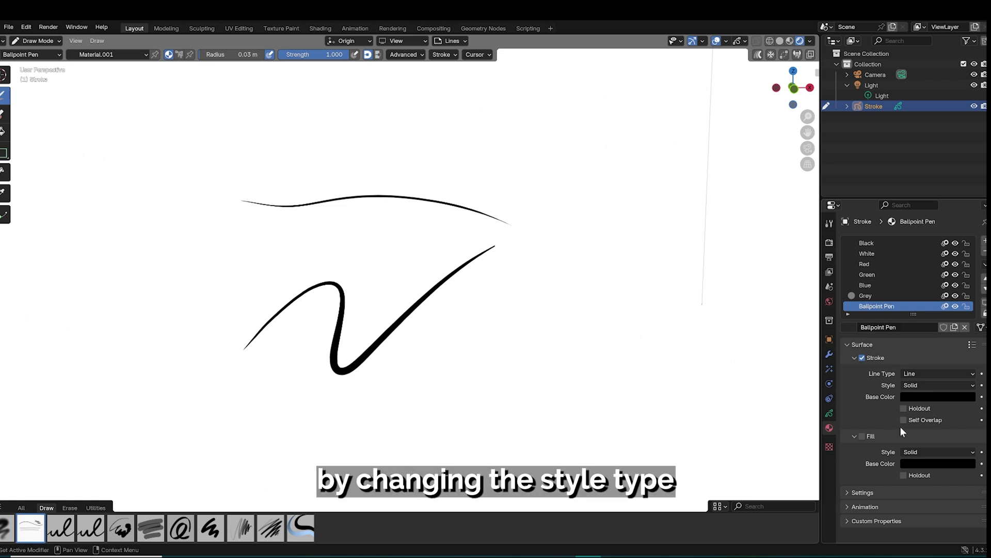
Set the Ballpoint Pen stroke style to Texture and browse for an image texture.
left_click(916, 385)
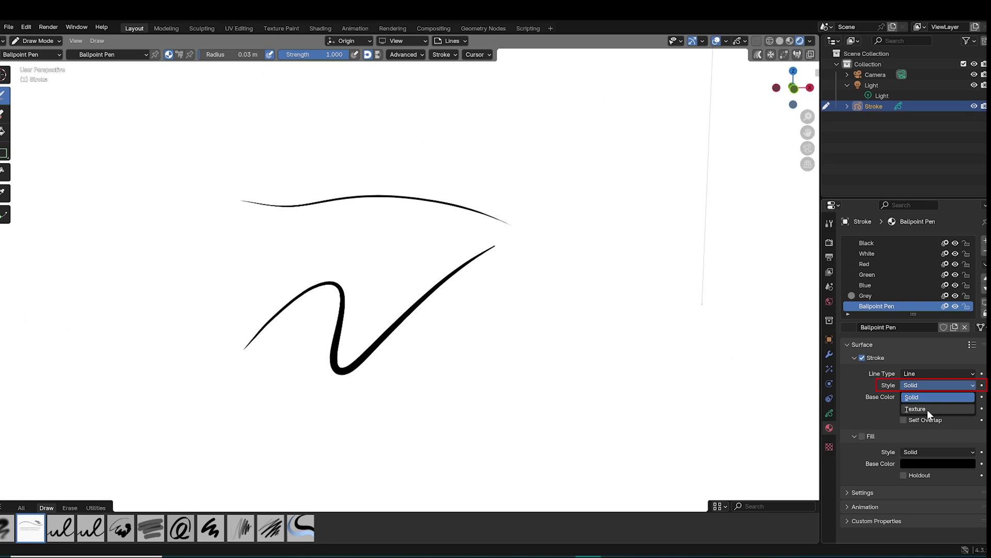
left_click(927, 410)
left_click(902, 422)
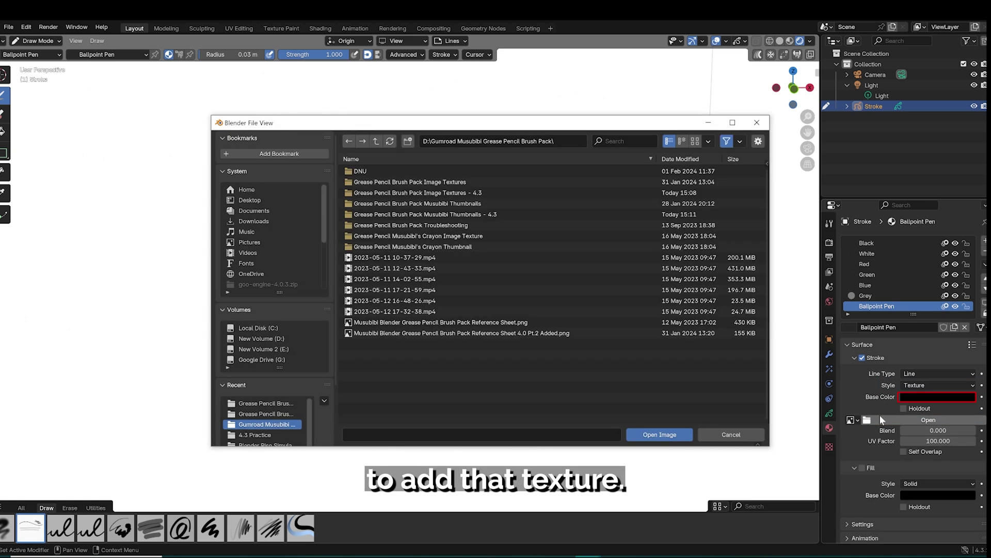
left_click(417, 215)
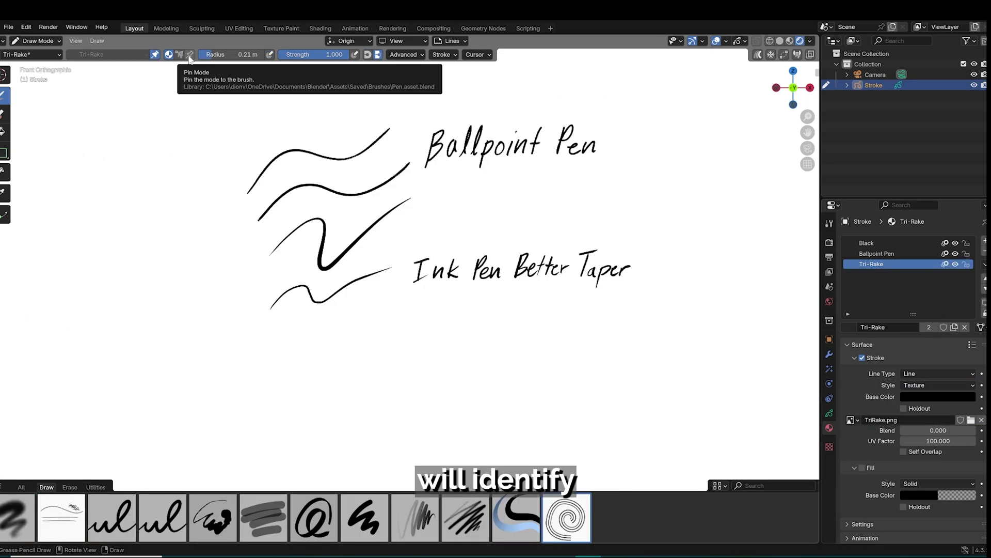
Save changes to the Tri-Rake and Ballpoint Pen brush assets, with Ballpoint Pen protected by fake user.
left_click(830, 223)
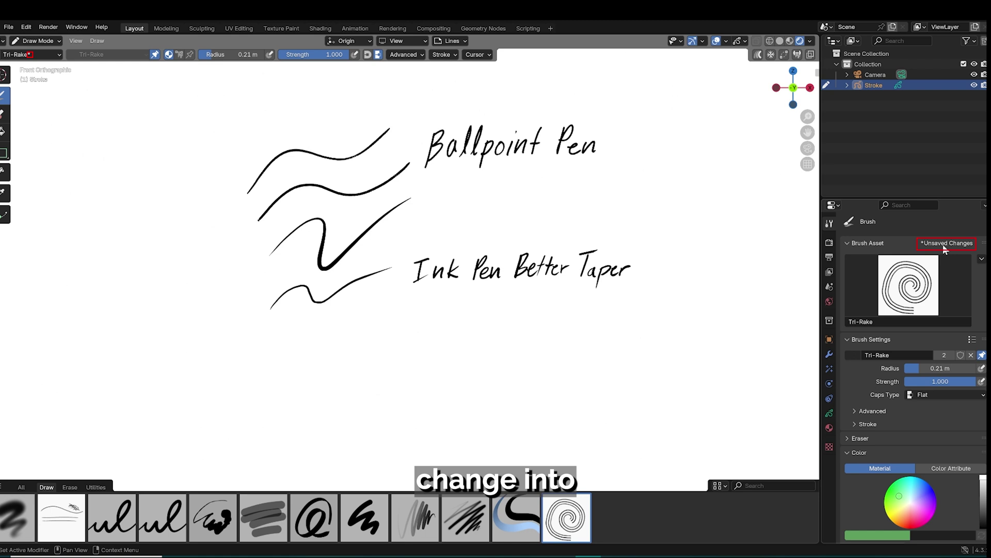
left_click(982, 259)
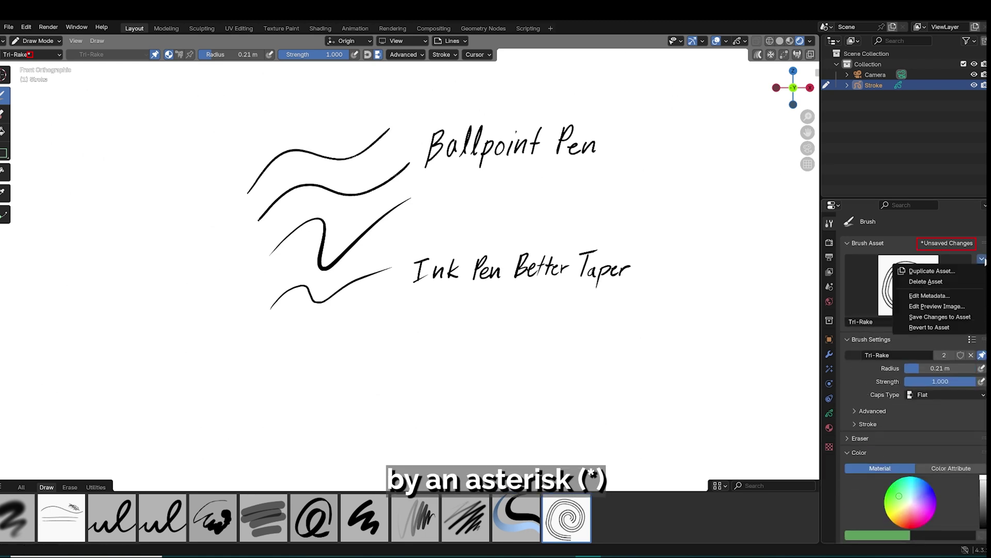
left_click(968, 317)
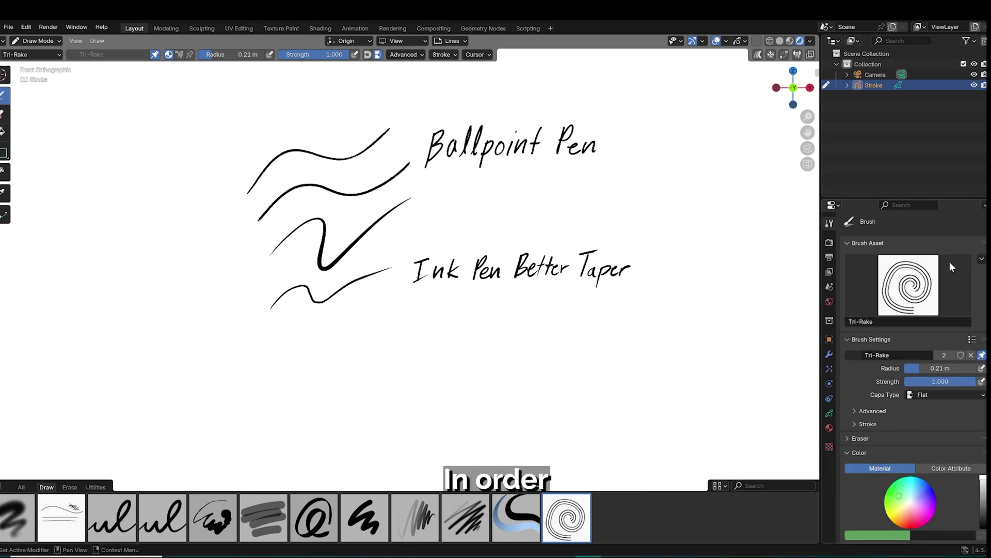
left_click(73, 520)
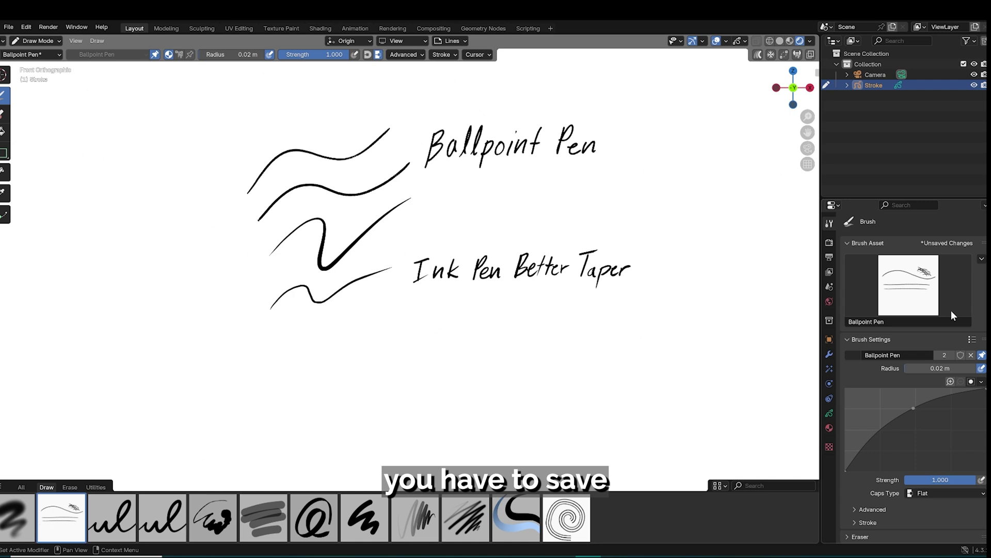
left_click(981, 258)
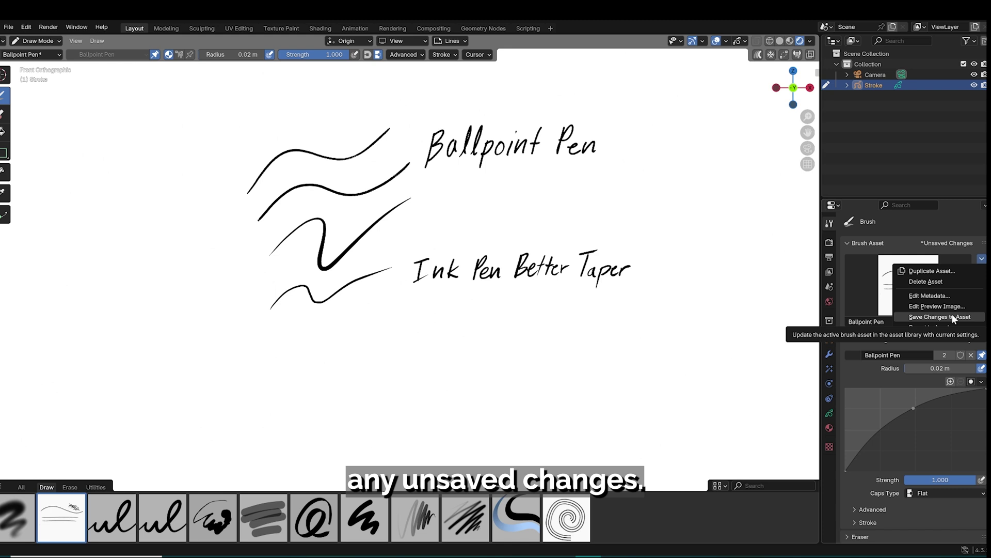
left_click(954, 317)
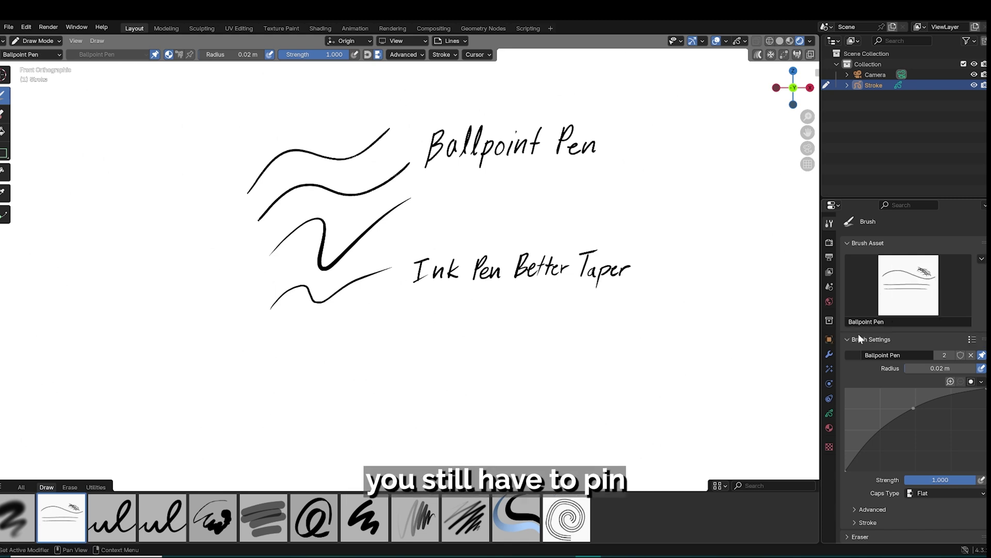
left_click(960, 355)
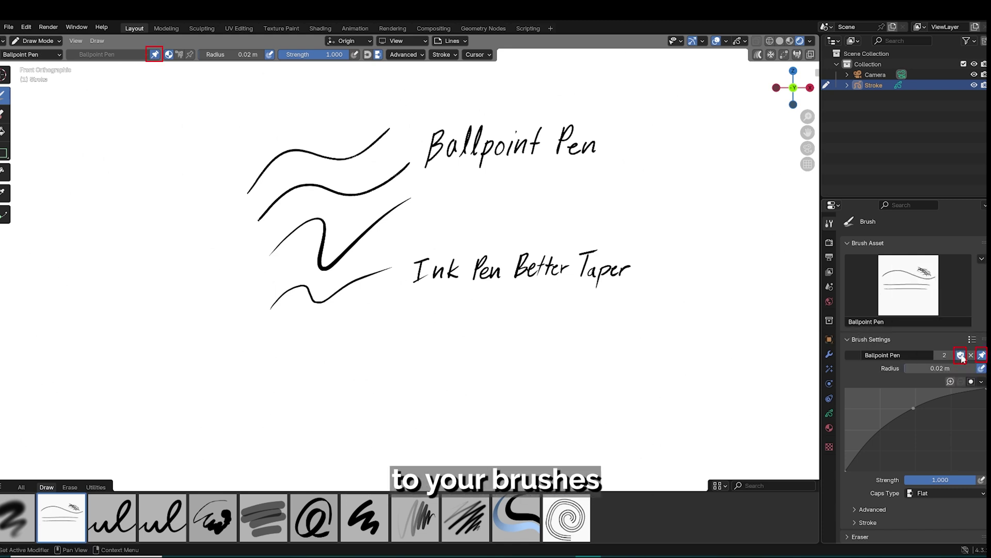
Draw a straight and a larger wavy Tri-Rake test stroke below the pen samples.
left_click(567, 517)
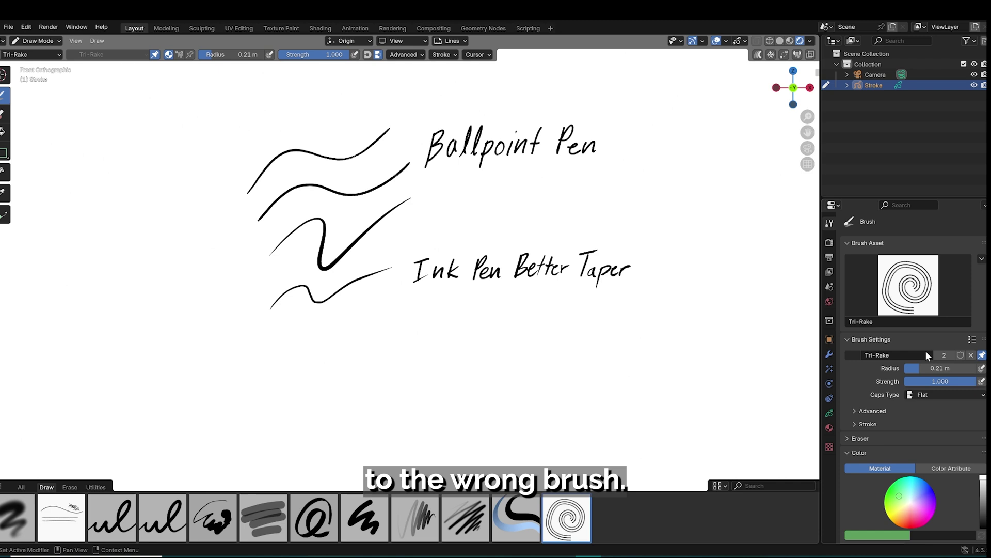
left_click_drag(283, 289, 387, 289)
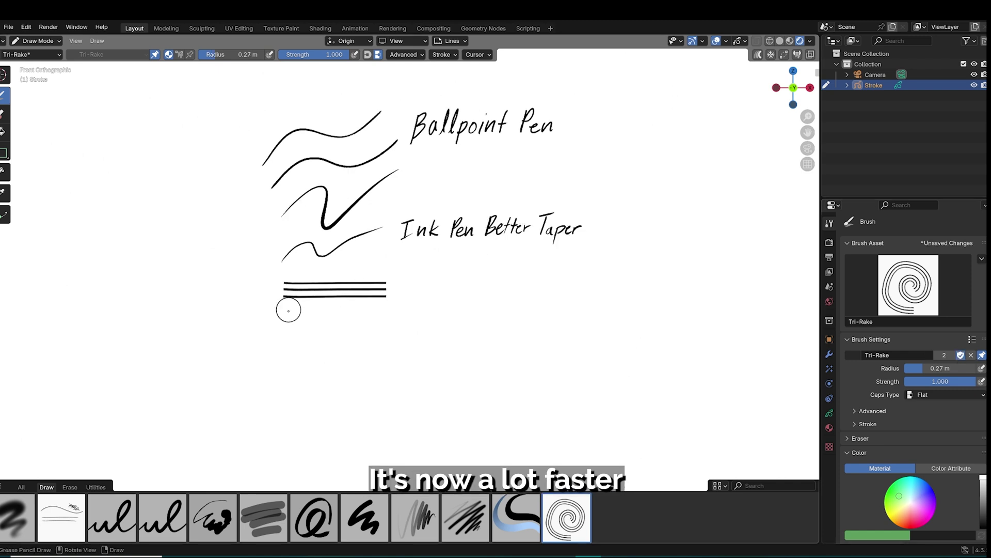
left_click_drag(285, 330, 384, 309)
key("ctrl+z")
mouse_move(284, 345)
left_mouse_down()
mouse_move(310, 328)
mouse_move(391, 323)
left_mouse_up()
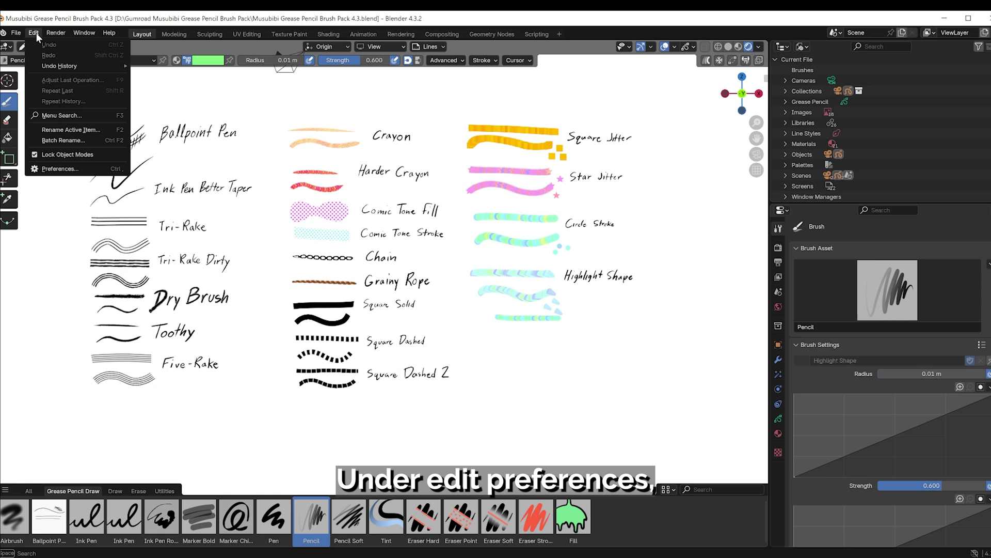
Add the brush pack's Asset Library folder as a new asset library in Preferences.
left_click(58, 169)
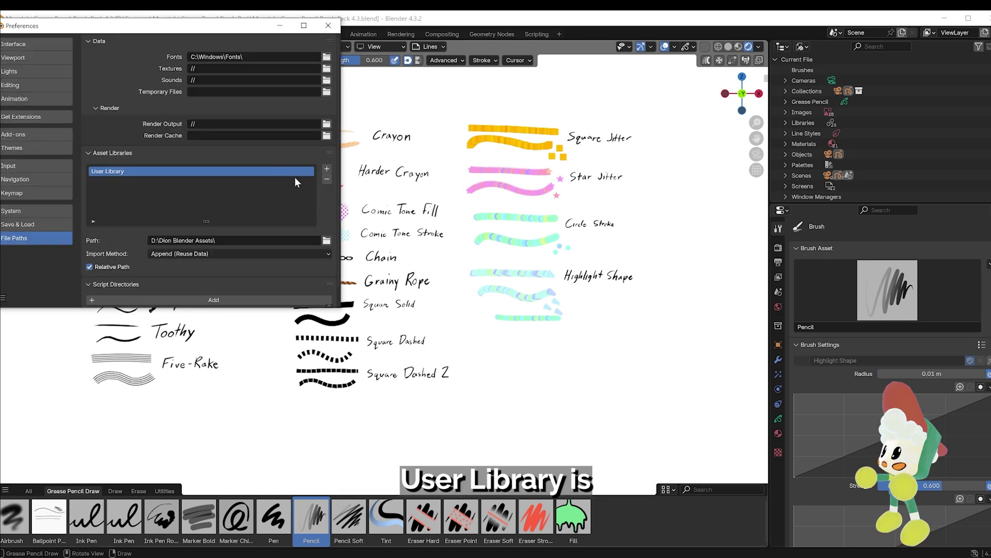
left_click(885, 153)
scroll(881, 154, "down", 5)
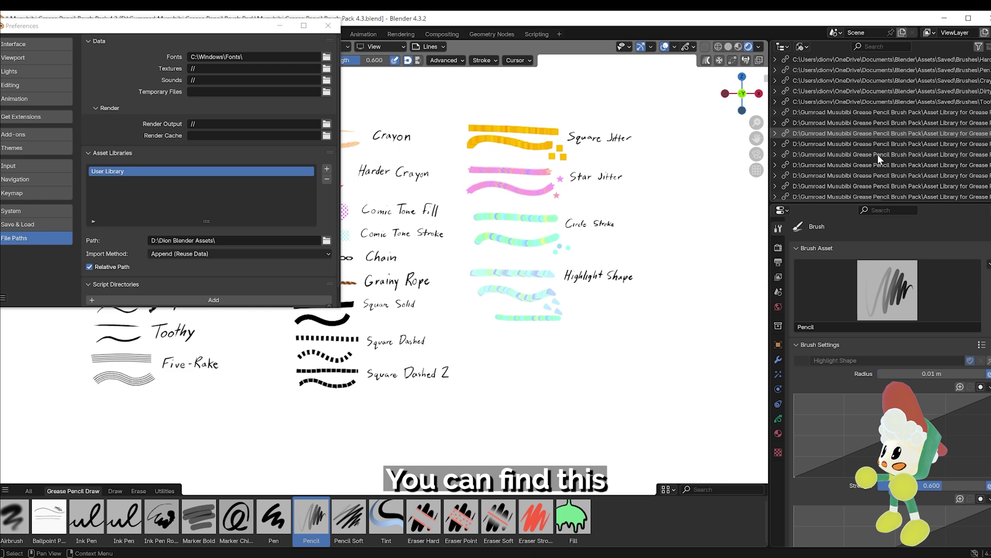
scroll(878, 154, "down", 5)
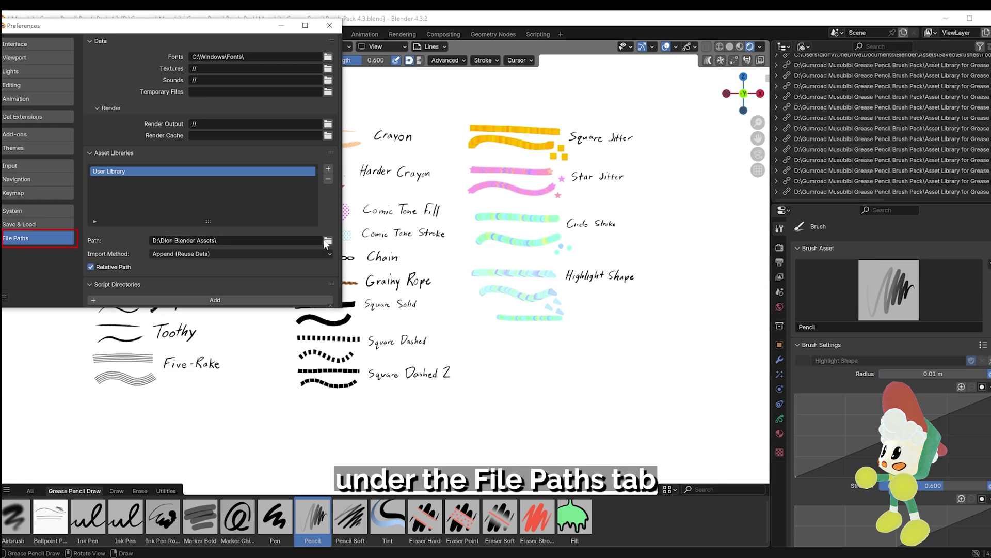
left_click(328, 170)
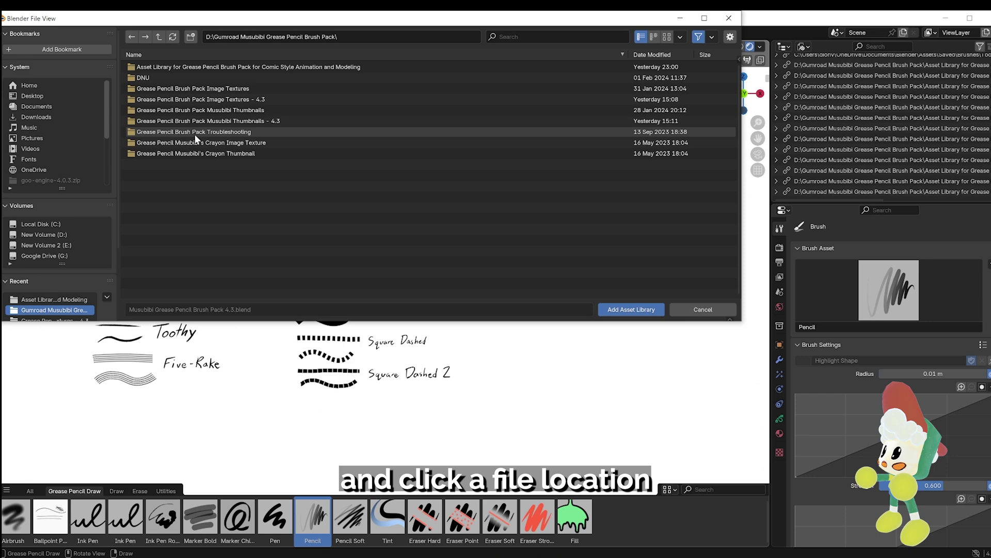
double_click(217, 68)
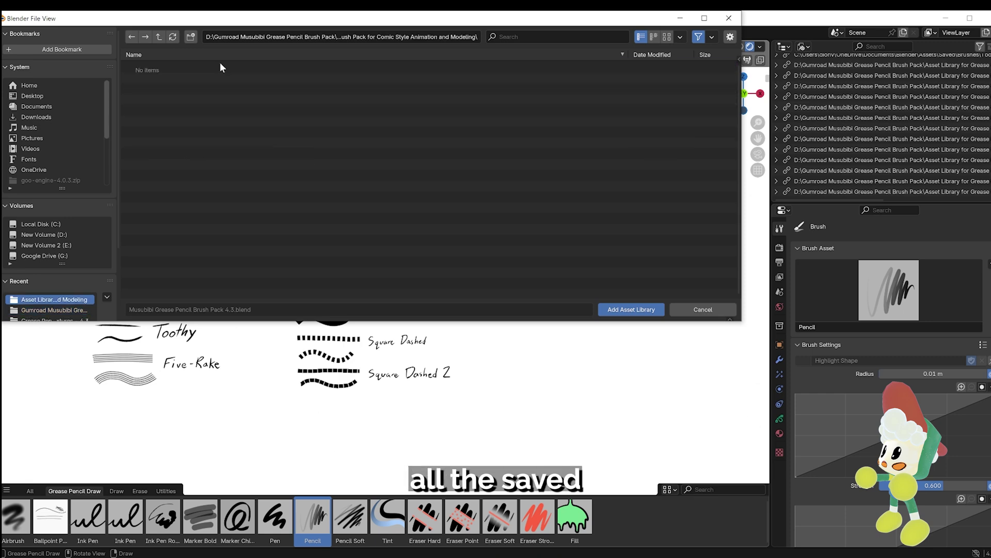
left_click(642, 310)
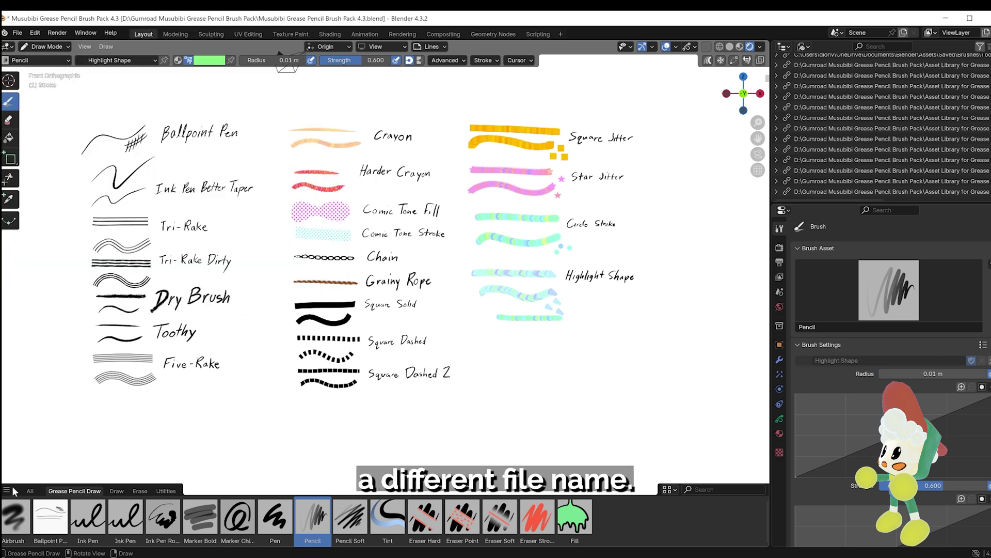
Switch the asset shelf's library to the Grease Pencil Brush Pack library.
left_click(11, 489)
left_click(66, 403)
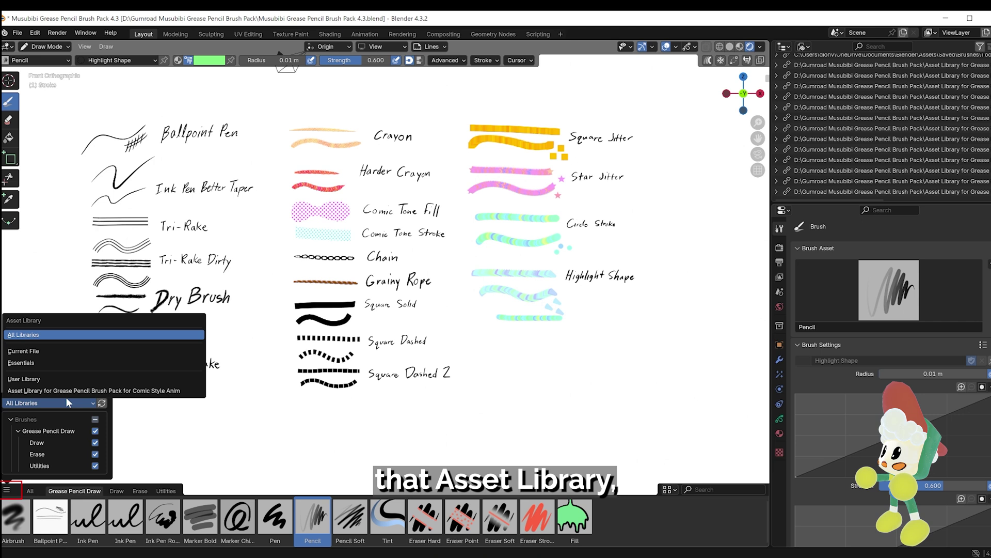
left_click(94, 391)
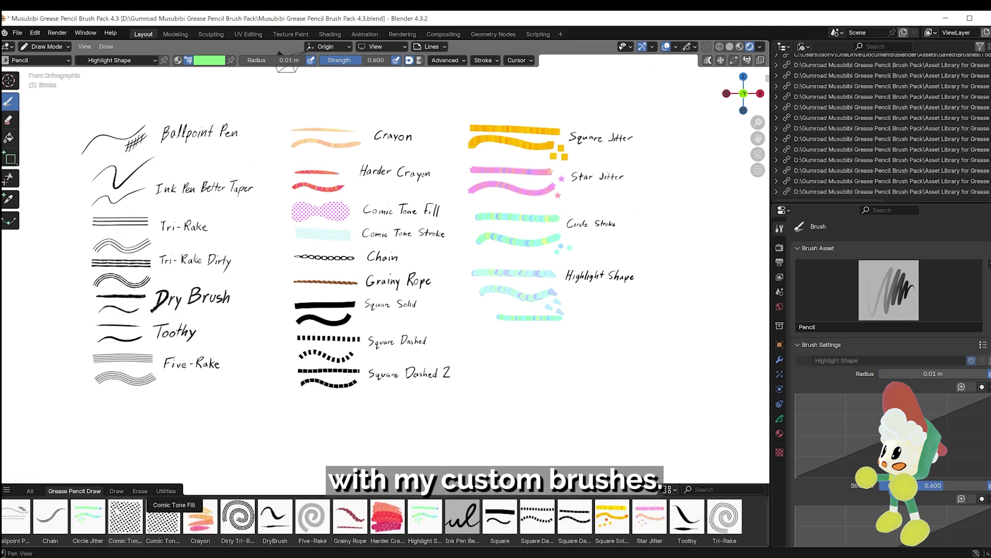
Enlarge the shelf's brush thumbnails to size 96.
left_click(667, 489)
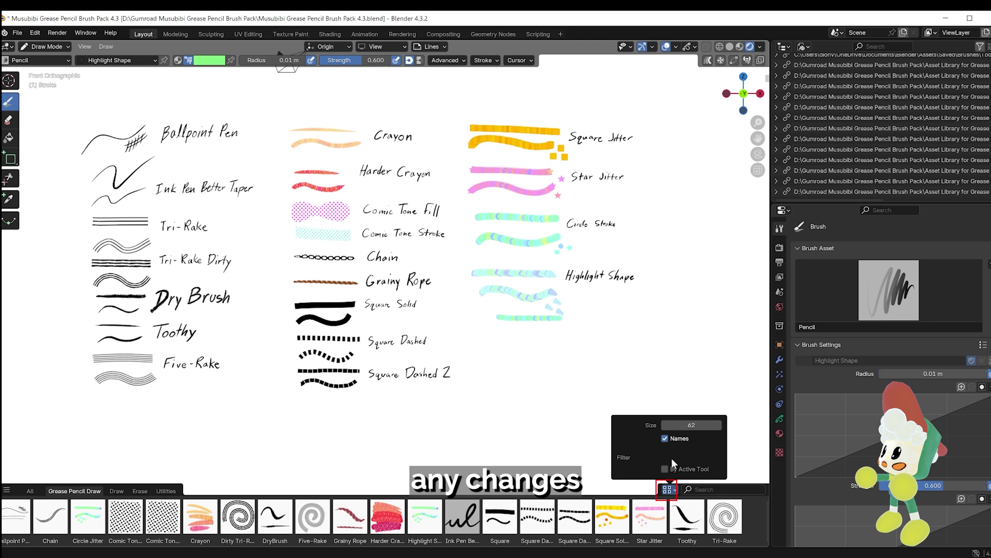
left_click_drag(684, 424, 718, 424)
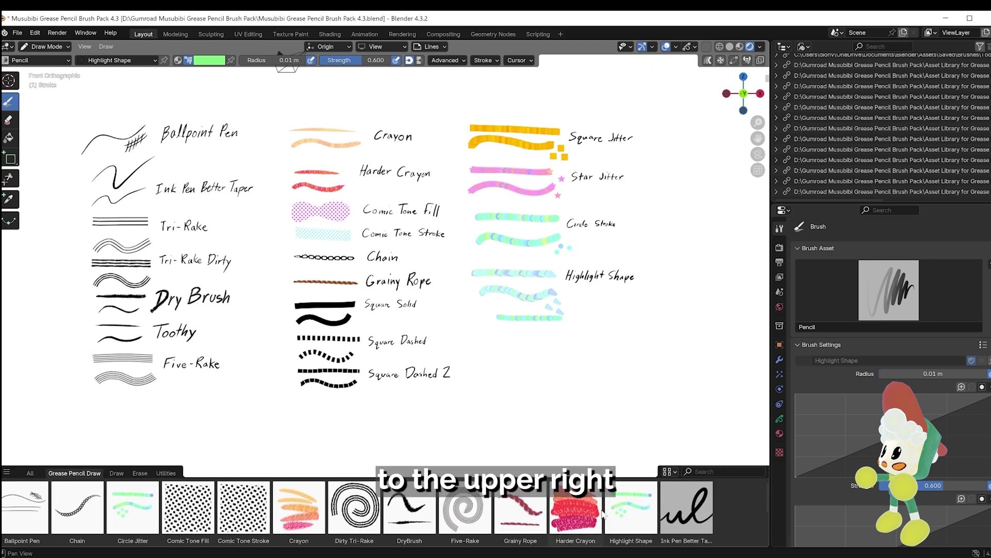
scroll(601, 509, "up", 2, "ctrl")
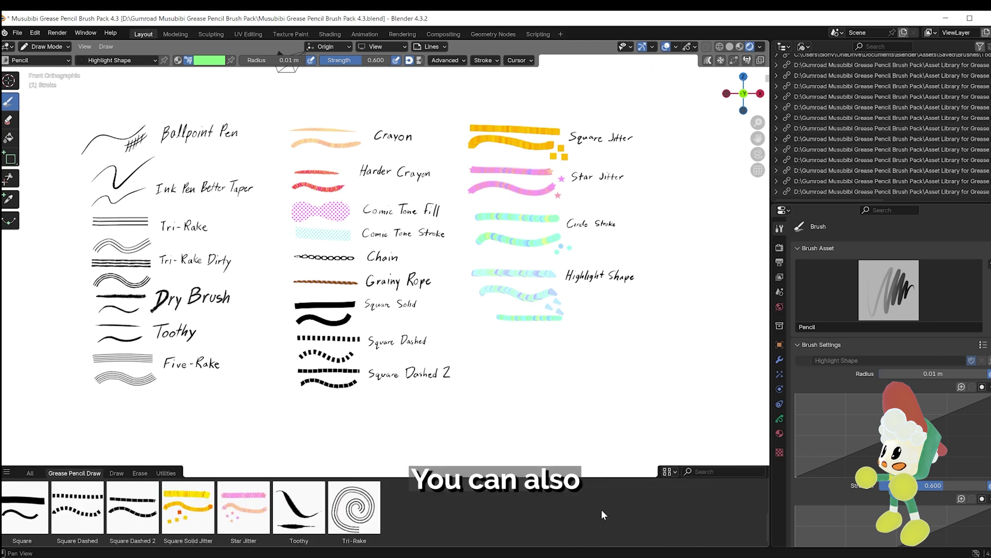
left_click(668, 471)
left_click_drag(680, 406, 663, 407)
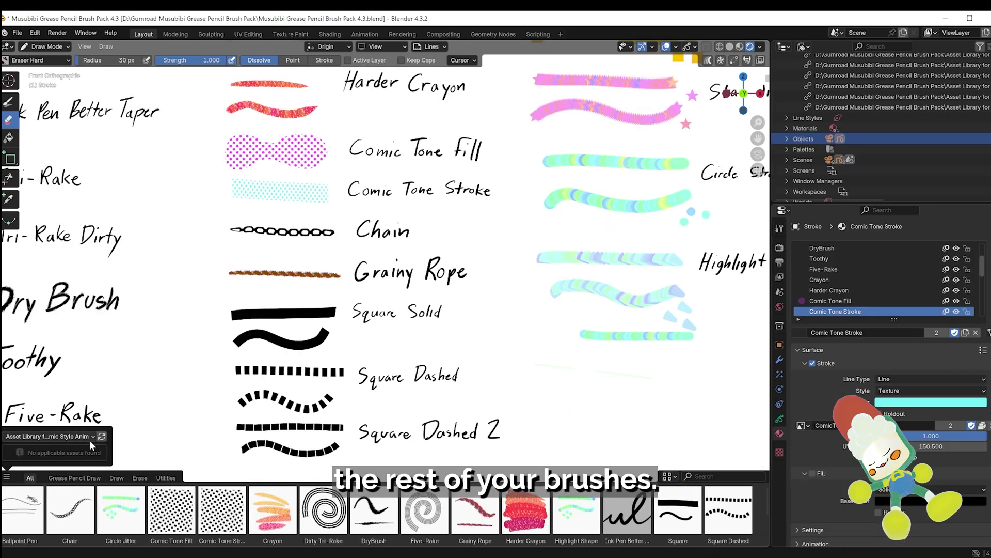
Erase the faint green stroke on the right with the Eraser Point brush.
left_click(90, 436)
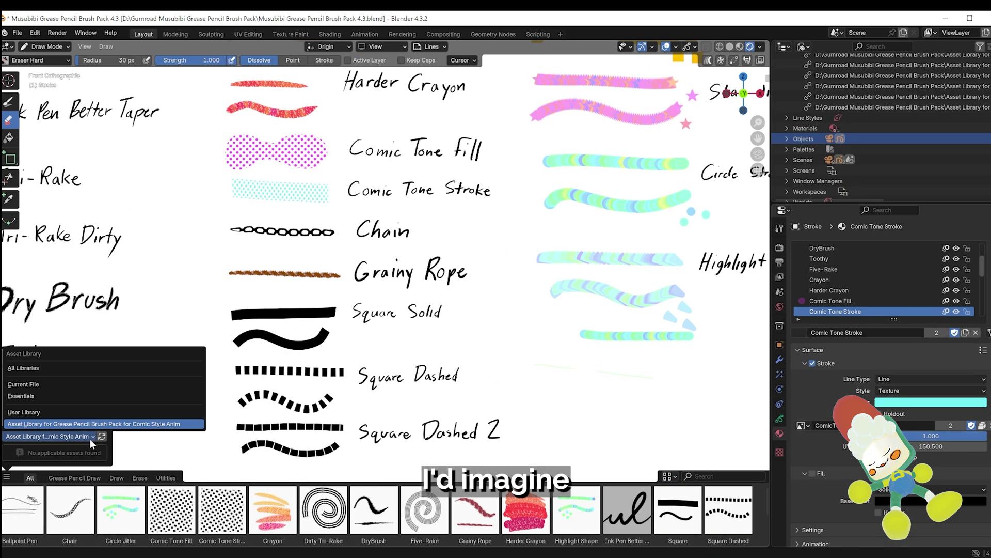
left_click(41, 384)
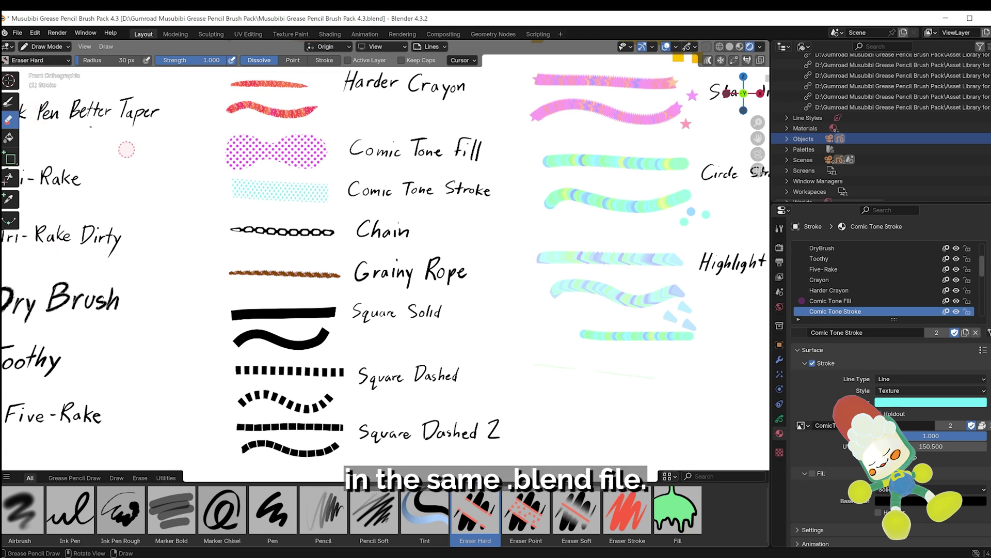
left_click(32, 60)
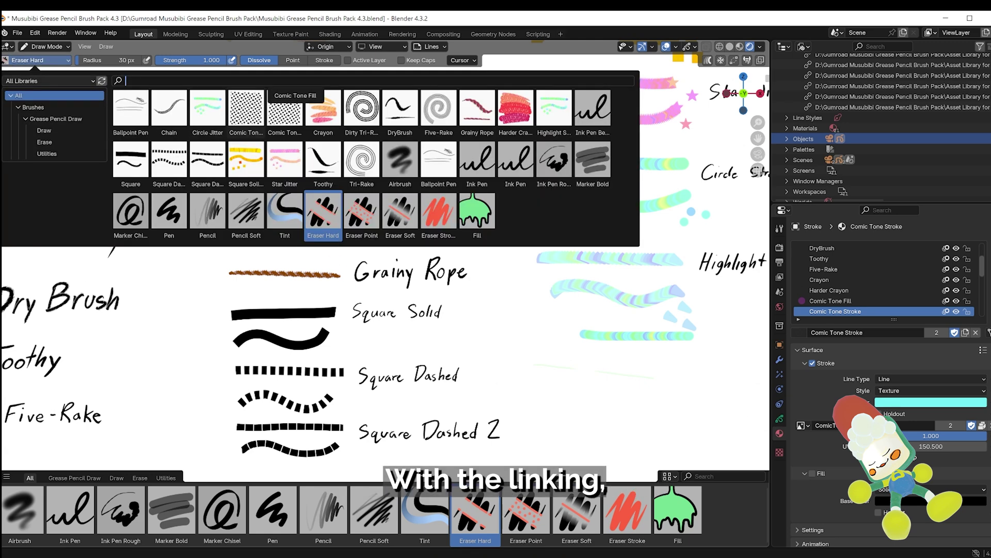
left_click(361, 211)
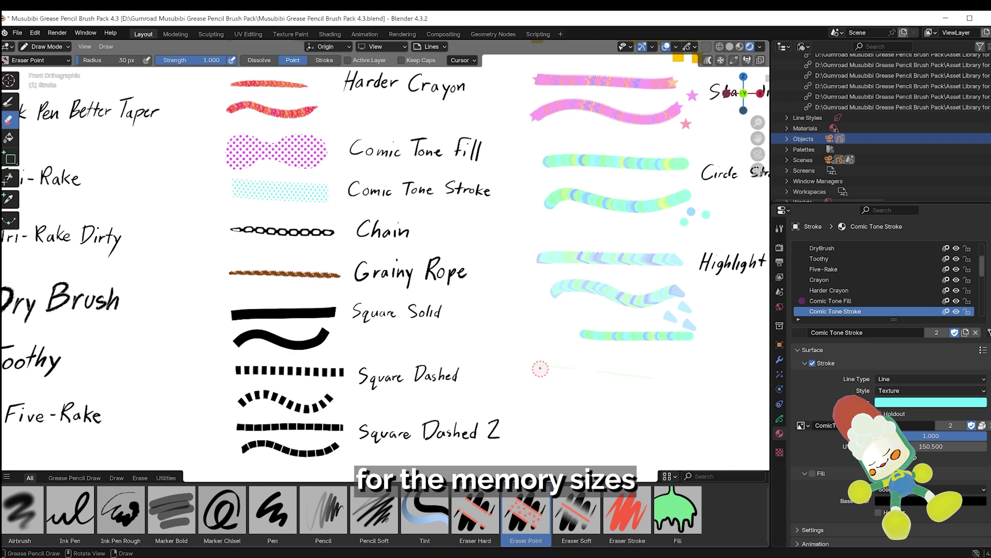
left_click_drag(545, 368, 586, 369)
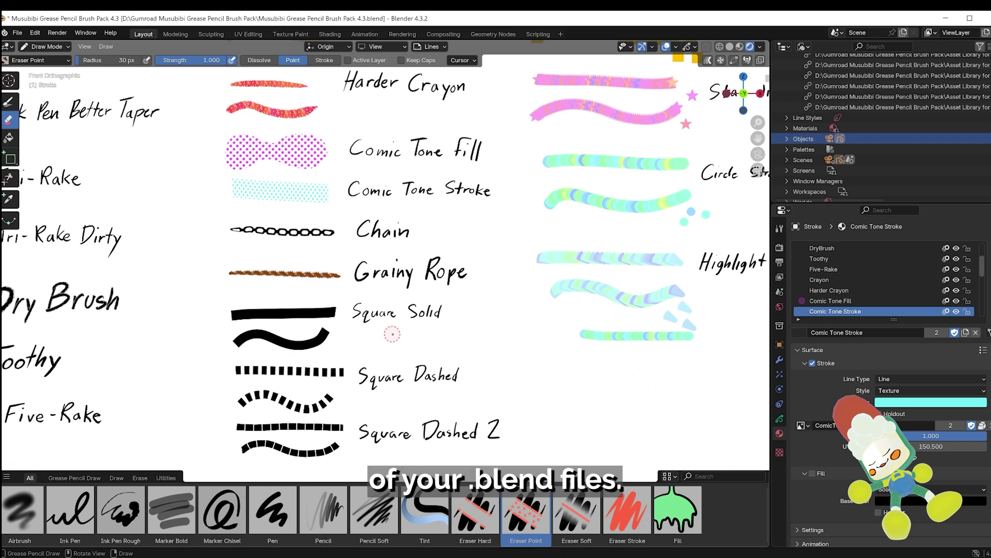
Return the shelf to the brush pack library and select the Comic Tone Stroke brush.
scroll(392, 336, "down", 1)
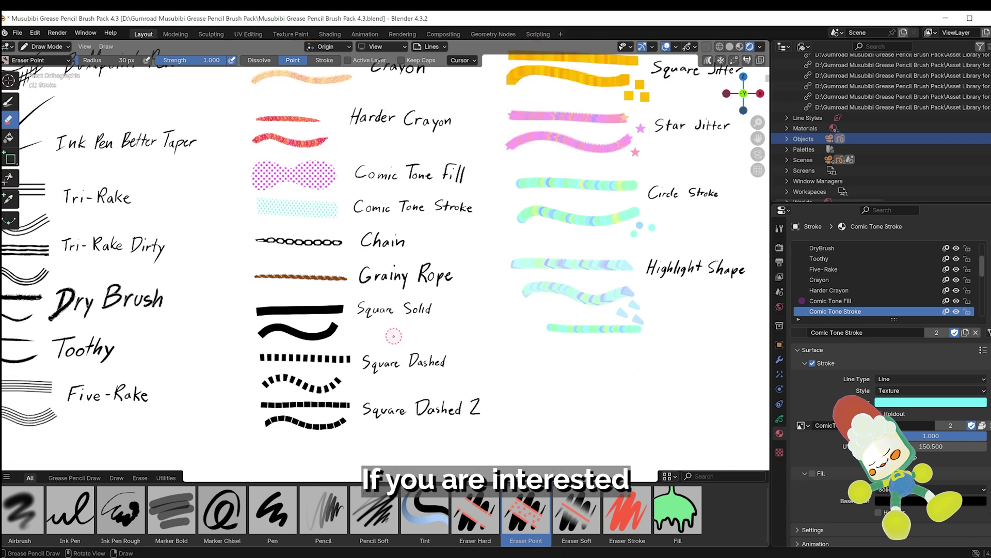
left_click(6, 476)
left_click(73, 393)
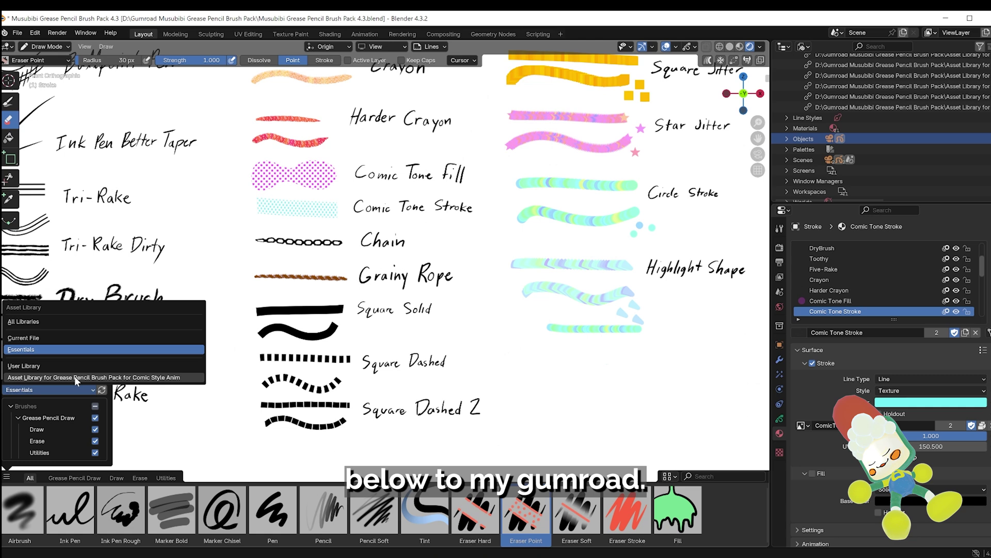
left_click(76, 381)
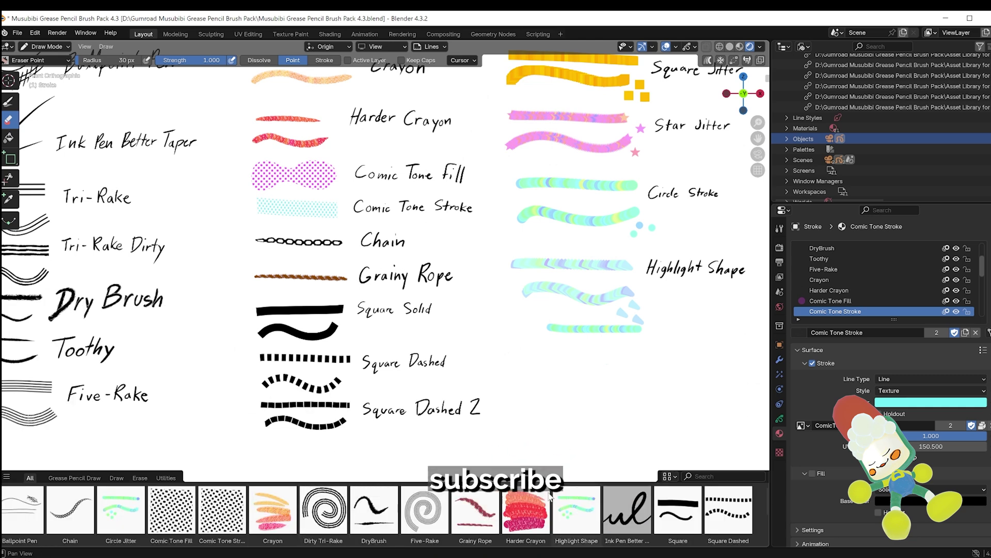
left_click(222, 508)
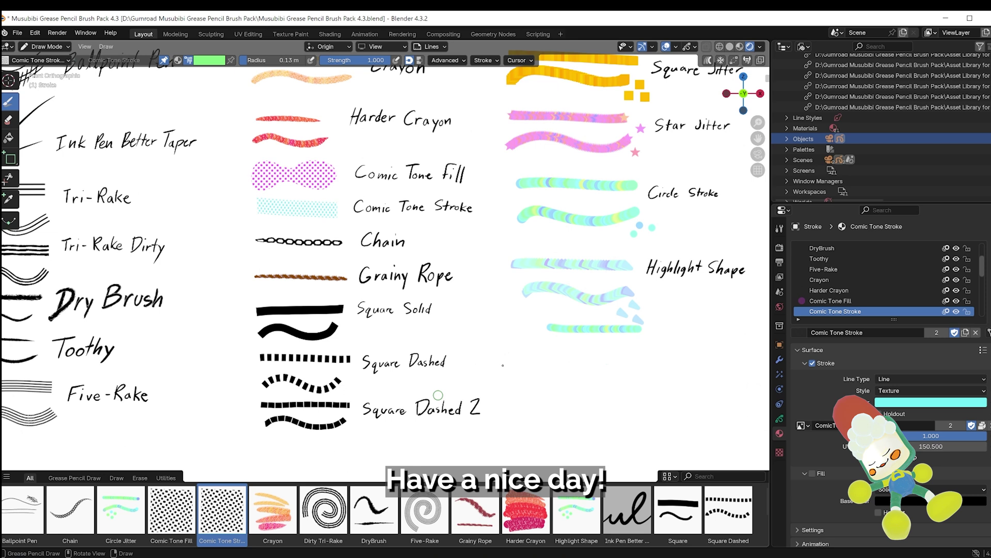